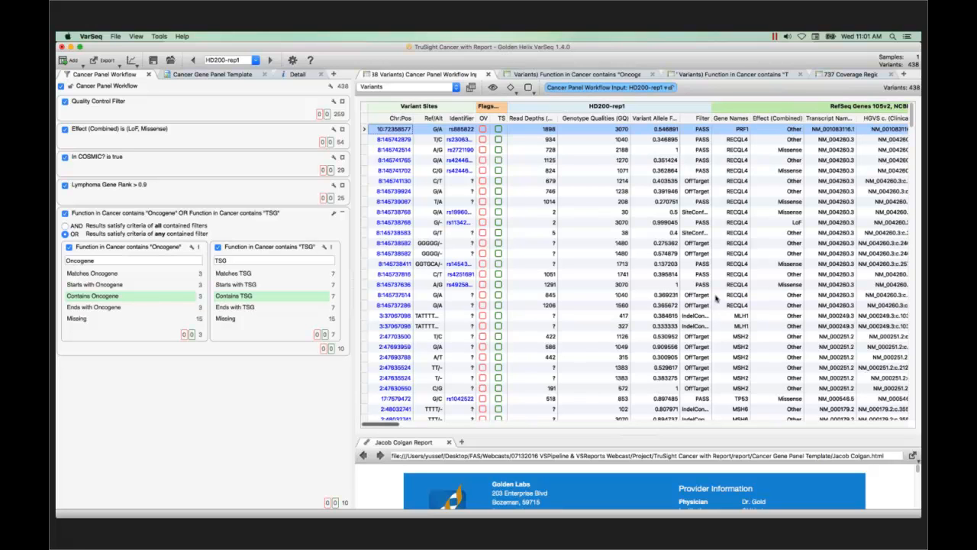
# Look over the annotation columns of the HD200-rep1 variant table, from gene names through the COSMIC mutation summary
pyautogui.hscroll(10, 716, 300)
pyautogui.moveTo(411, 422)
pyautogui.mouseDown()
pyautogui.moveTo(421, 421)
pyautogui.moveTo(413, 421)
pyautogui.mouseUp()
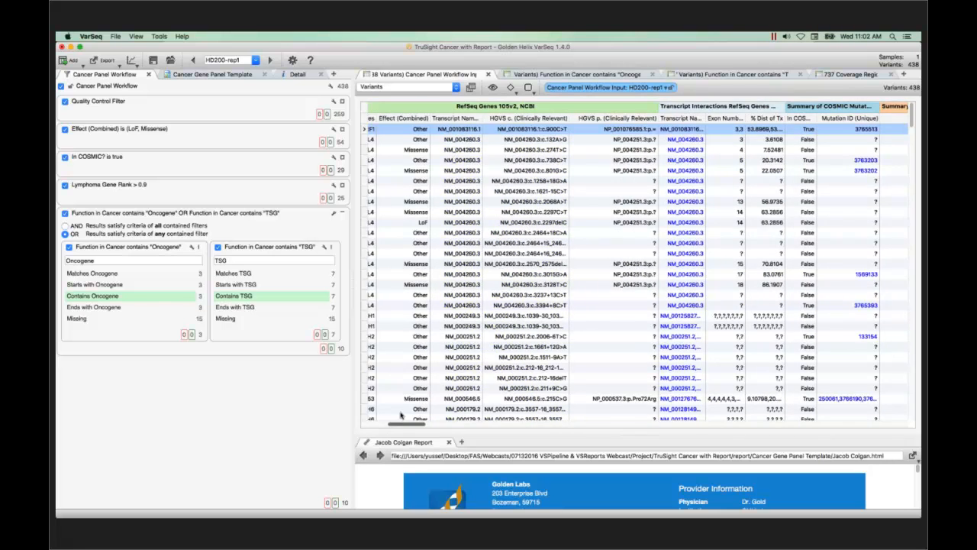
pyautogui.hscroll(-10, 400, 414)
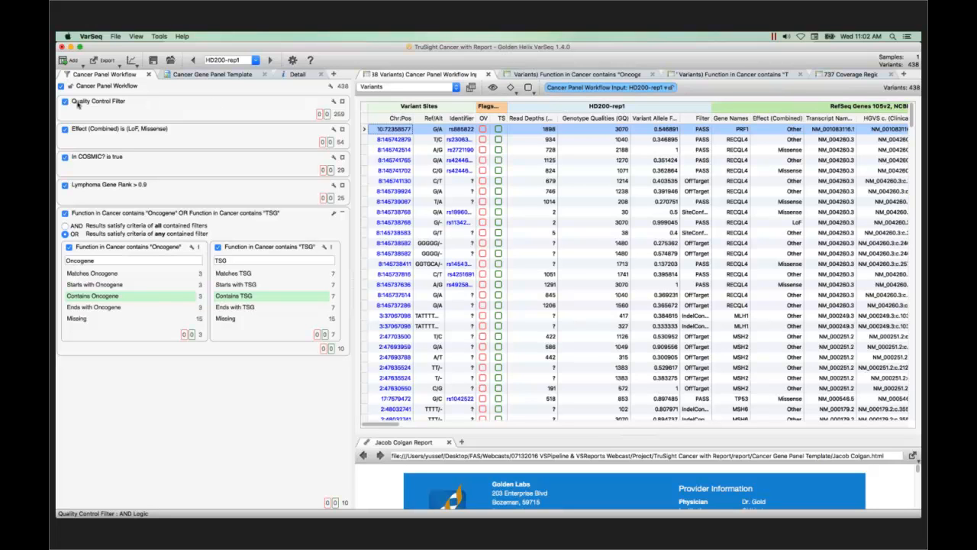
# Show the variants remaining after the quality control, LoF/Missense effect, COSMIC and Lymphoma Gene Rank > 0.9 filters, one filter at a time
pyautogui.click(341, 113)
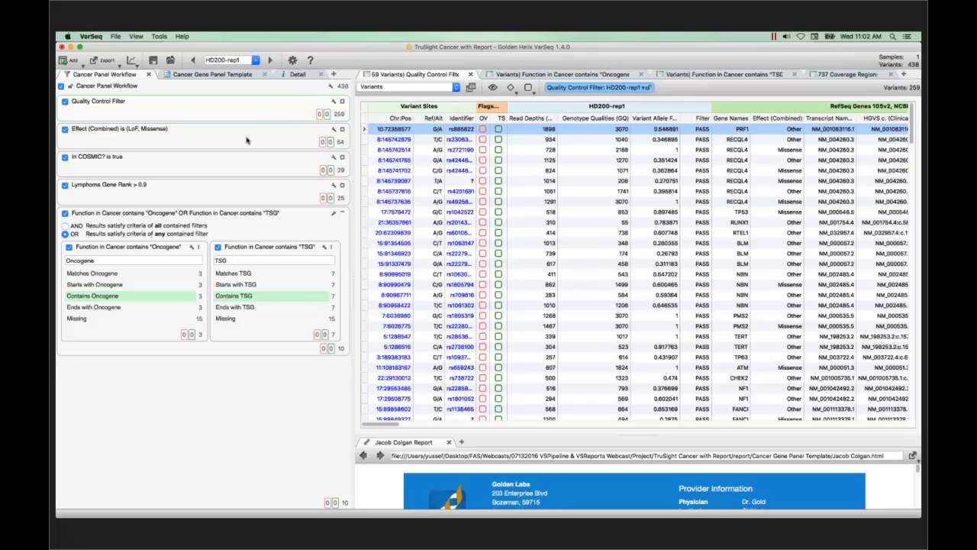
pyautogui.click(340, 143)
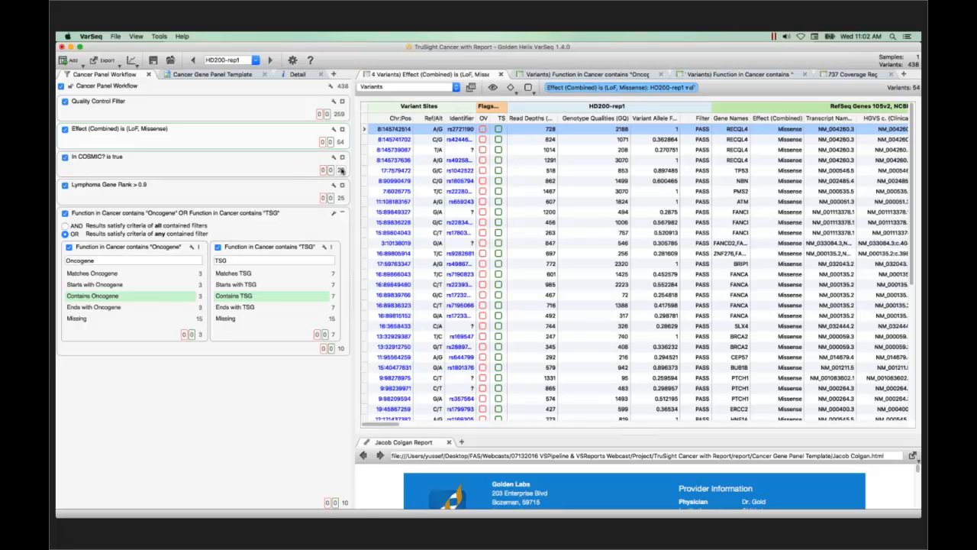
pyautogui.click(341, 170)
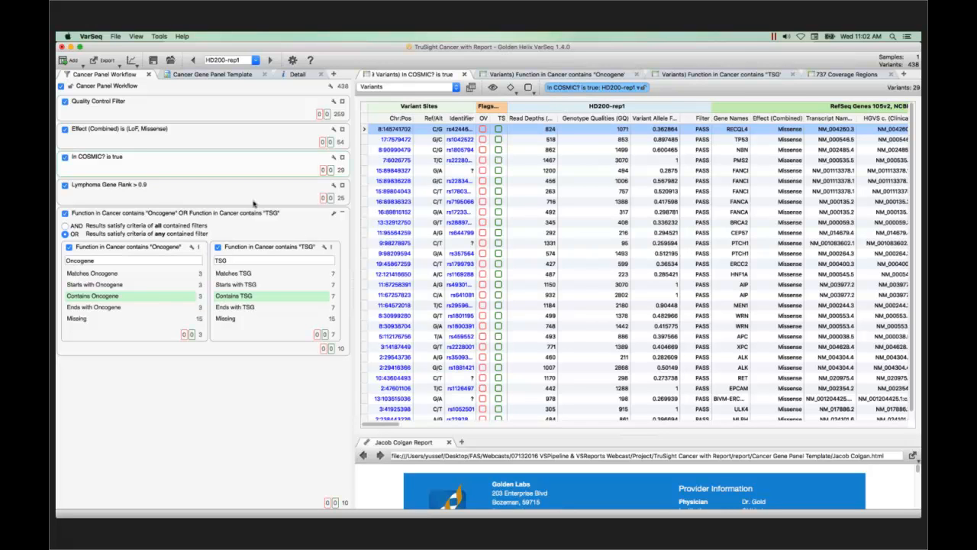
pyautogui.click(341, 198)
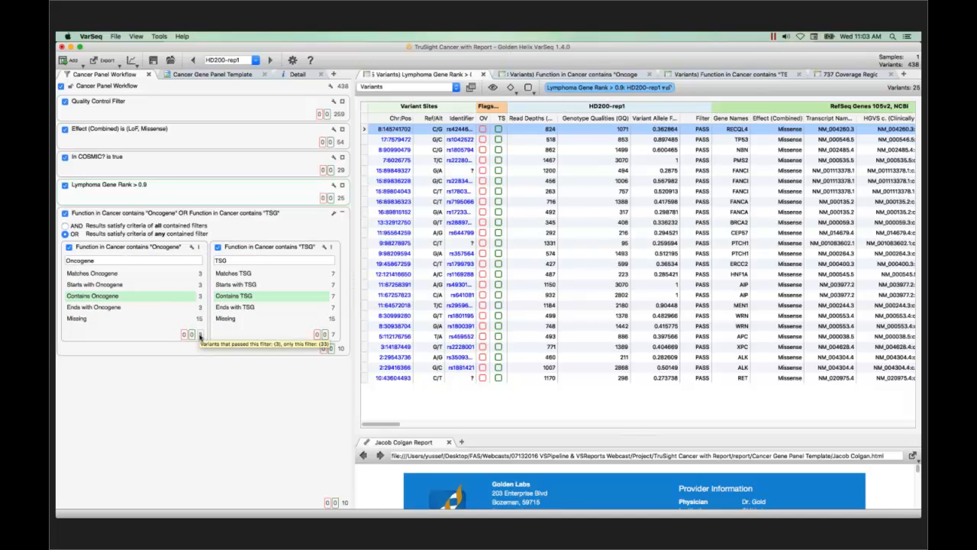
# Show the variants passing the Oncogene filter and add them all to the Oncogene Variants record set for HD200-rep1
pyautogui.click(200, 336)
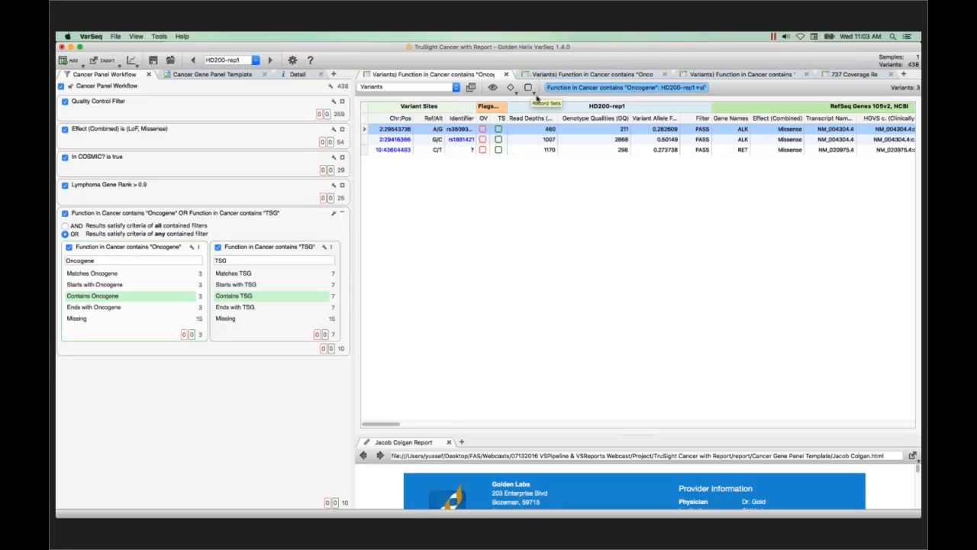
pyautogui.click(534, 91)
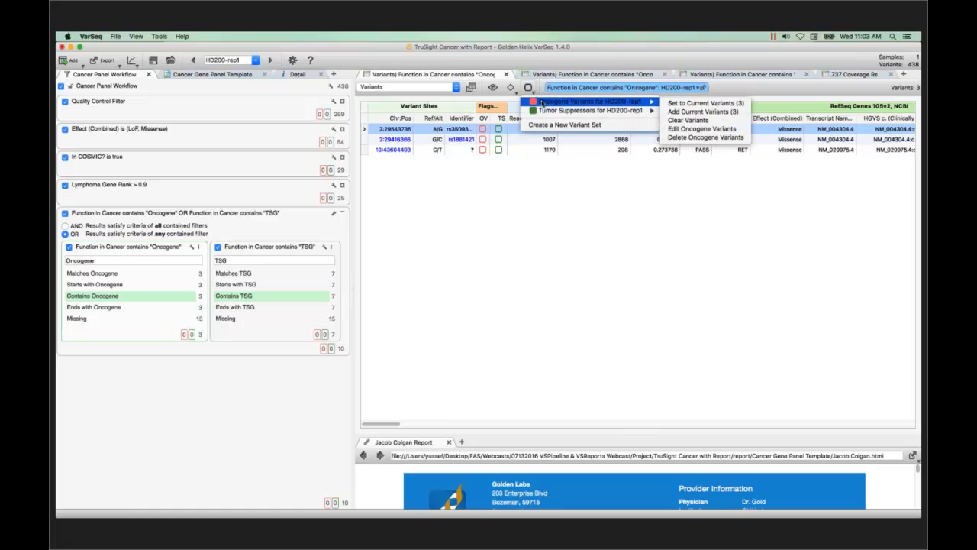
pyautogui.click(688, 113)
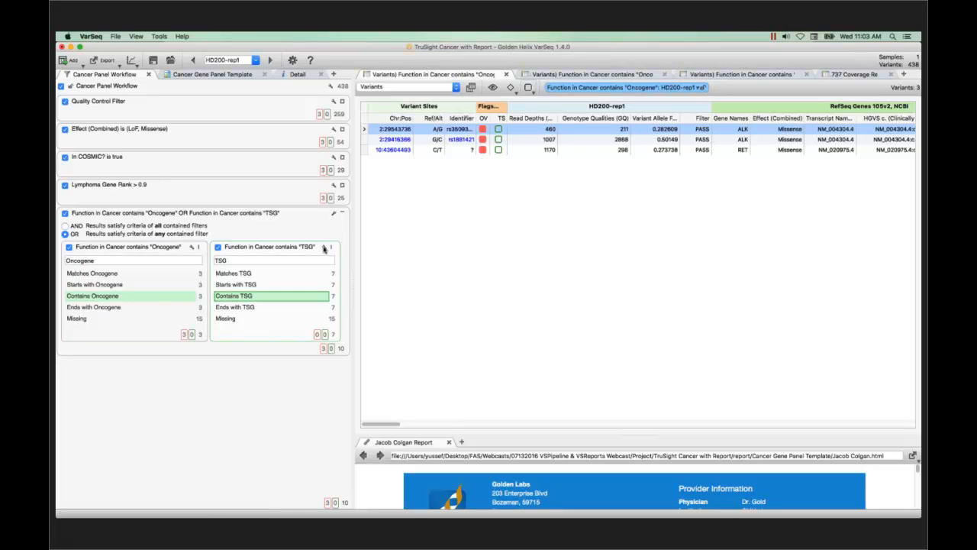
# Show the variants passing the TSG filter and add them all to the Tumor Suppressors record set for HD200-rep1
pyautogui.click(333, 336)
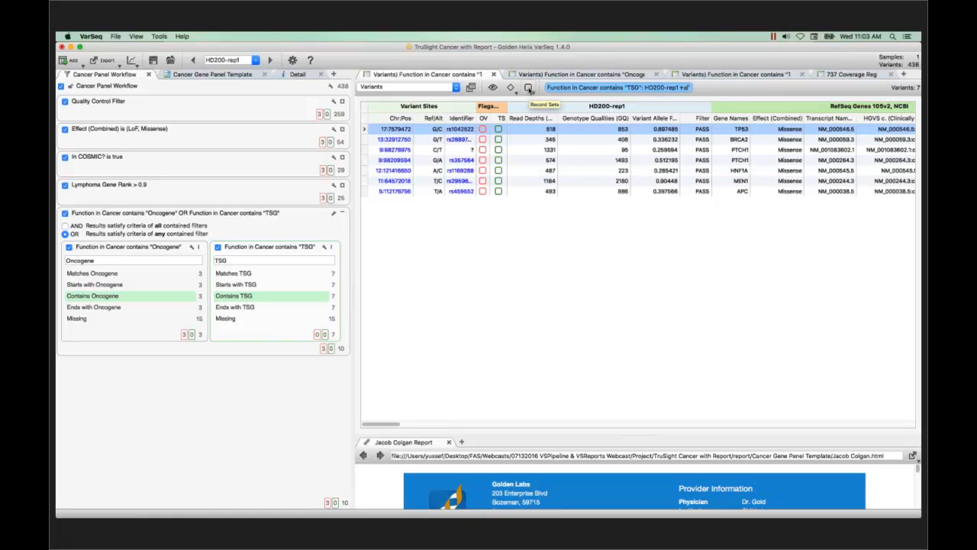
pyautogui.click(529, 89)
pyautogui.moveTo(544, 113)
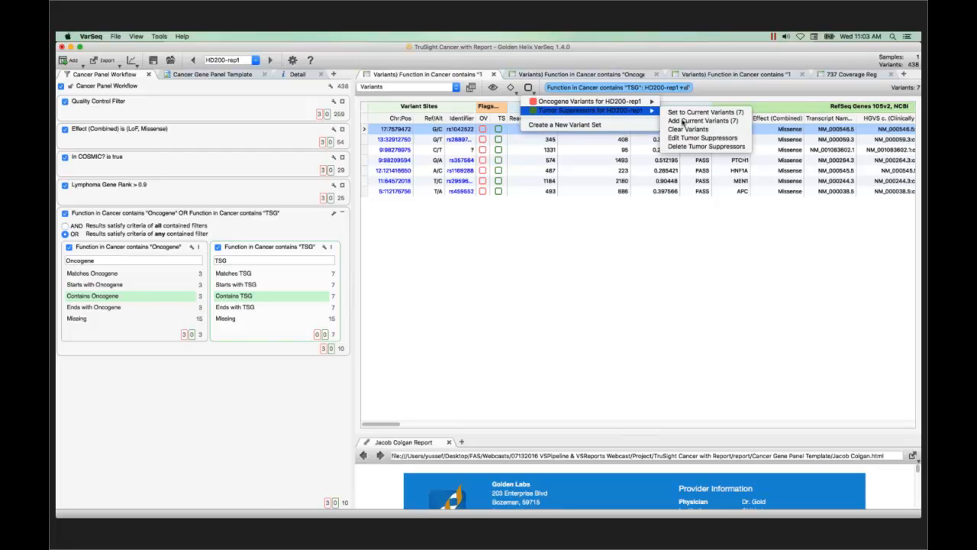
pyautogui.click(709, 121)
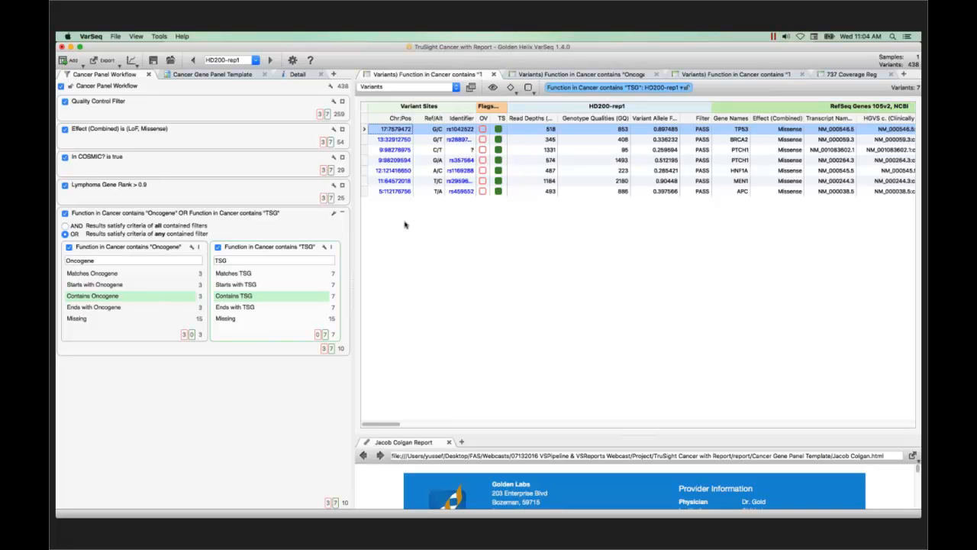
# Review the Cancer Gene Panel Template form, including sample information, result options, and the oncogene and tumor suppressor interpretations
pyautogui.click(222, 76)
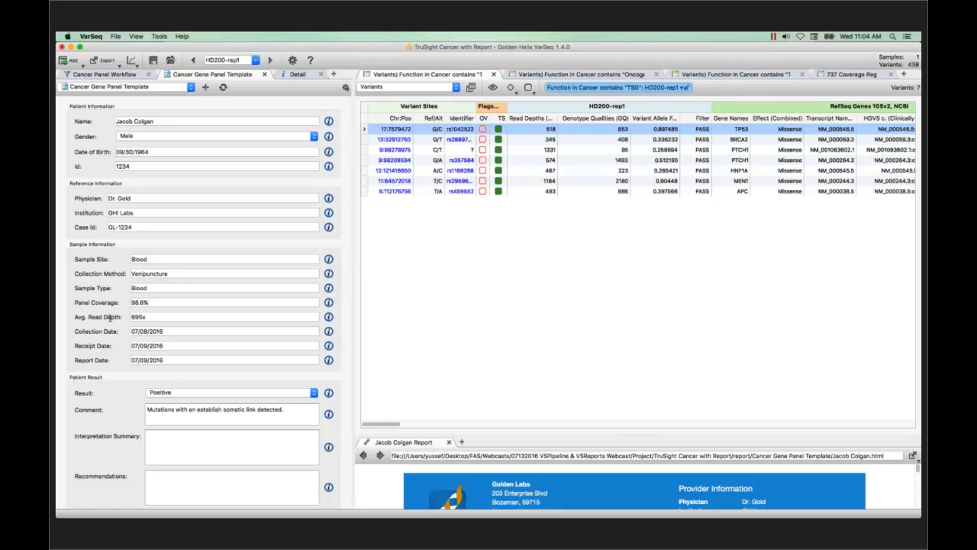
pyautogui.scroll(-5, 99, 323)
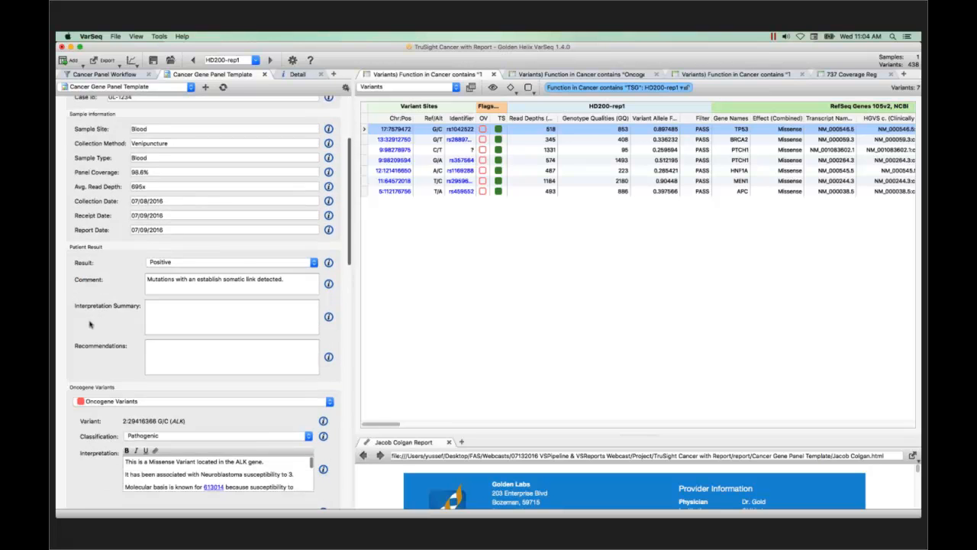
pyautogui.scroll(-2, 89, 325)
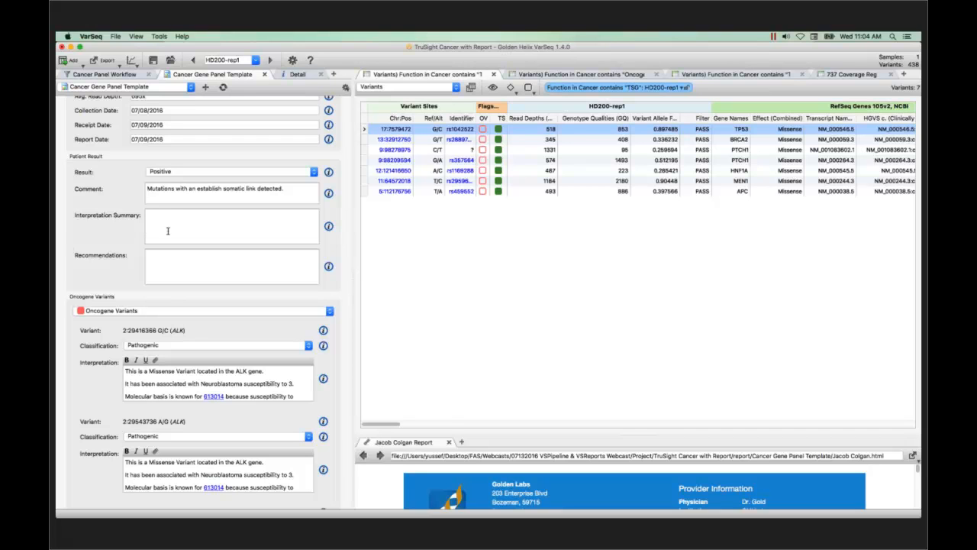
pyautogui.click(173, 172)
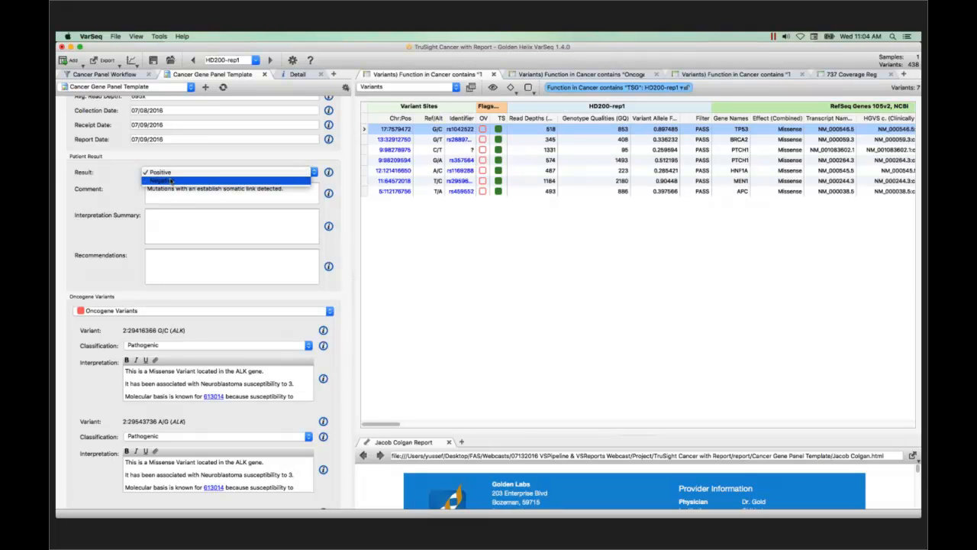
pyautogui.click(90, 192)
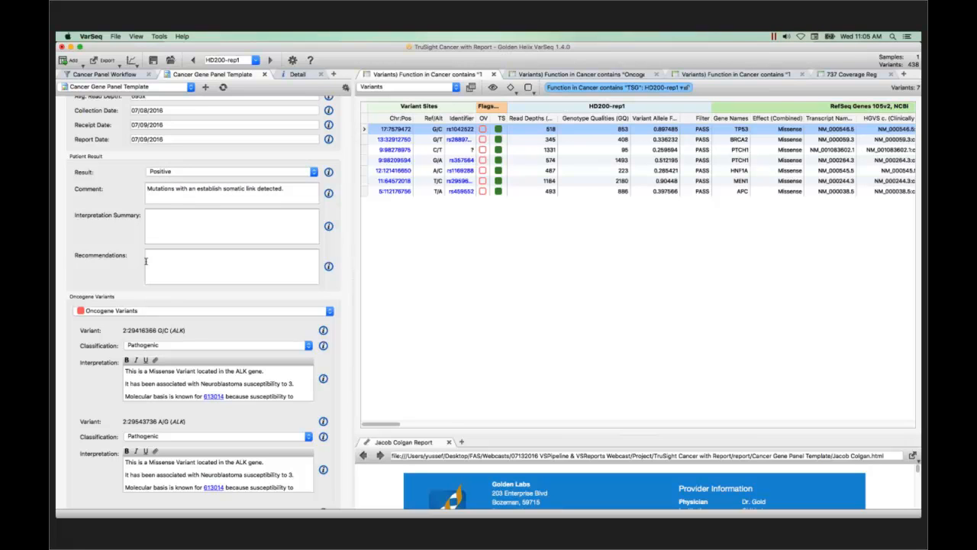
pyautogui.scroll(-6, 109, 277)
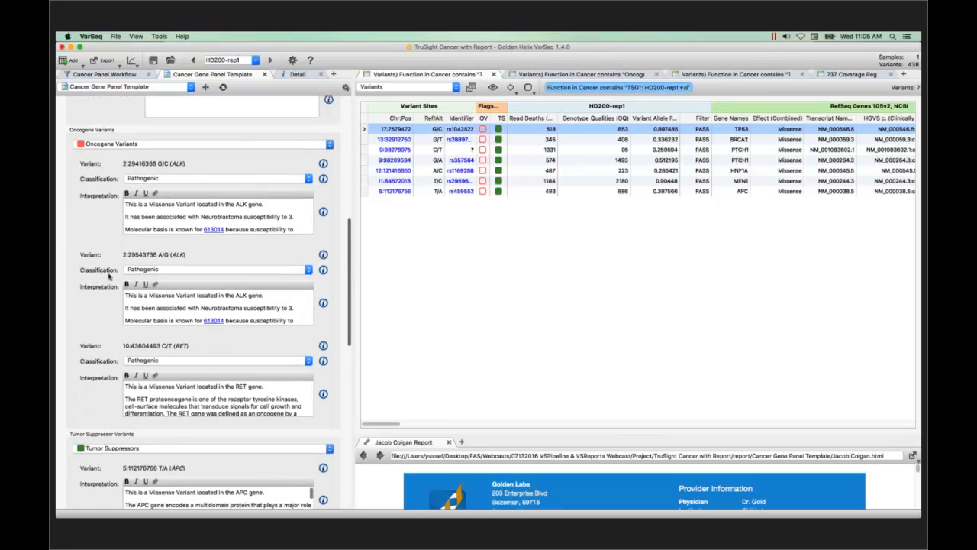
pyautogui.scroll(-1, 109, 277)
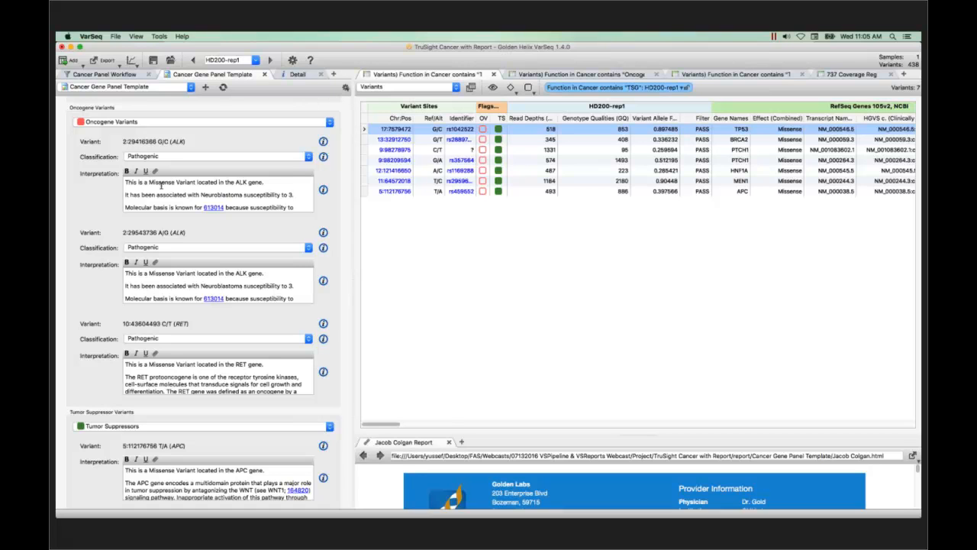
pyautogui.scroll(-5, 175, 199)
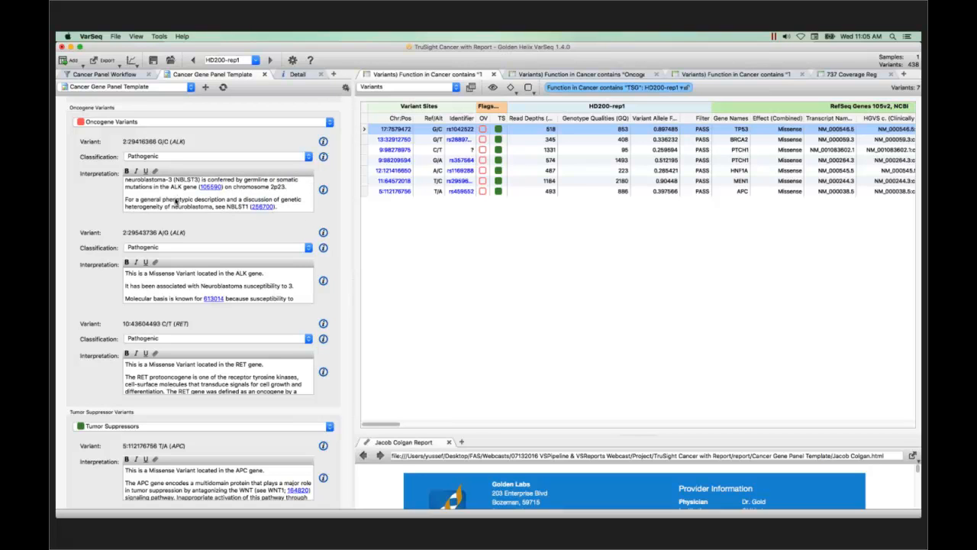
pyautogui.scroll(-10, 175, 201)
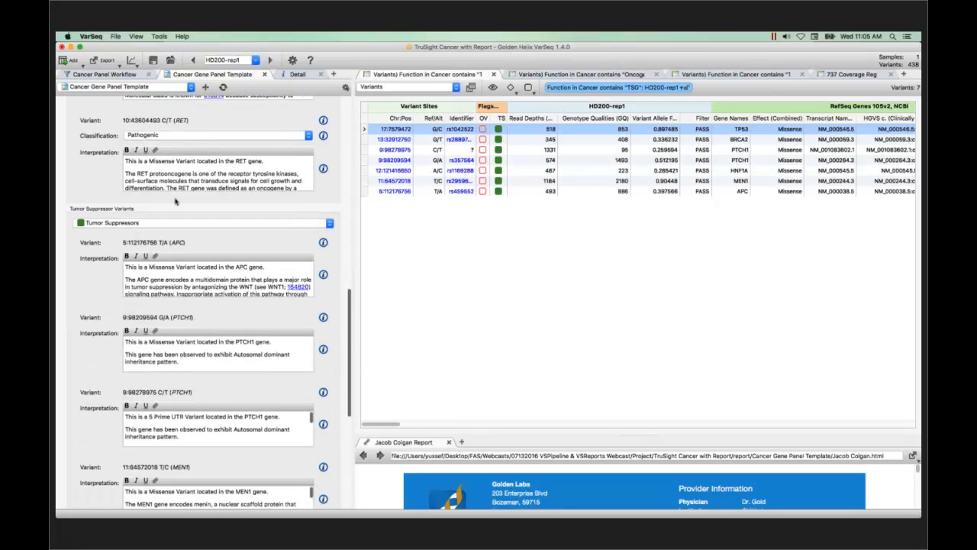
pyautogui.scroll(-6, 91, 278)
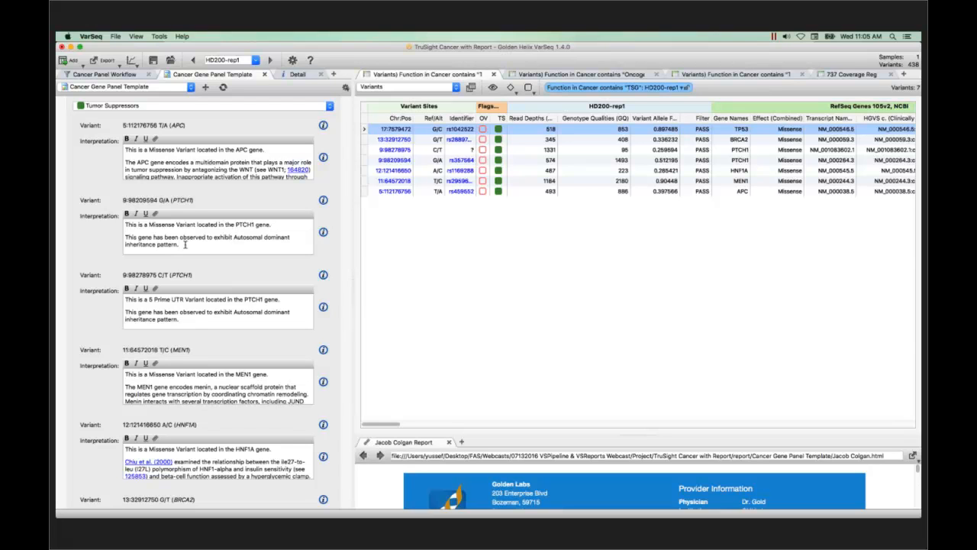
# Refresh the Cancer Gene Panel Template report and enlarge the report viewer over the variant table
pyautogui.click(224, 88)
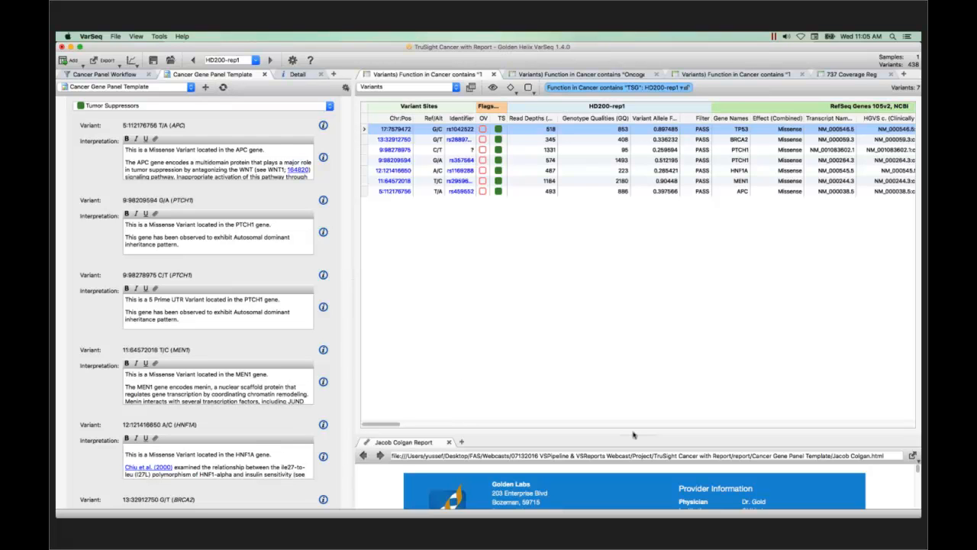
pyautogui.moveTo(633, 432); pyautogui.dragTo(607, 120)
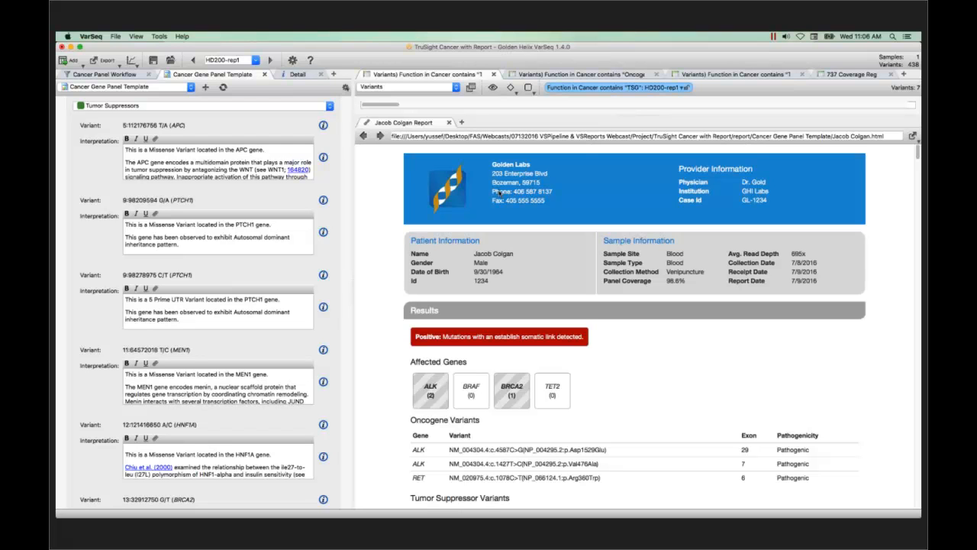
# Examine the patient report's results, affected genes, variant tables, OncoMD trial summary, individual interpretations and additional information
pyautogui.scroll(-5, 500, 192)
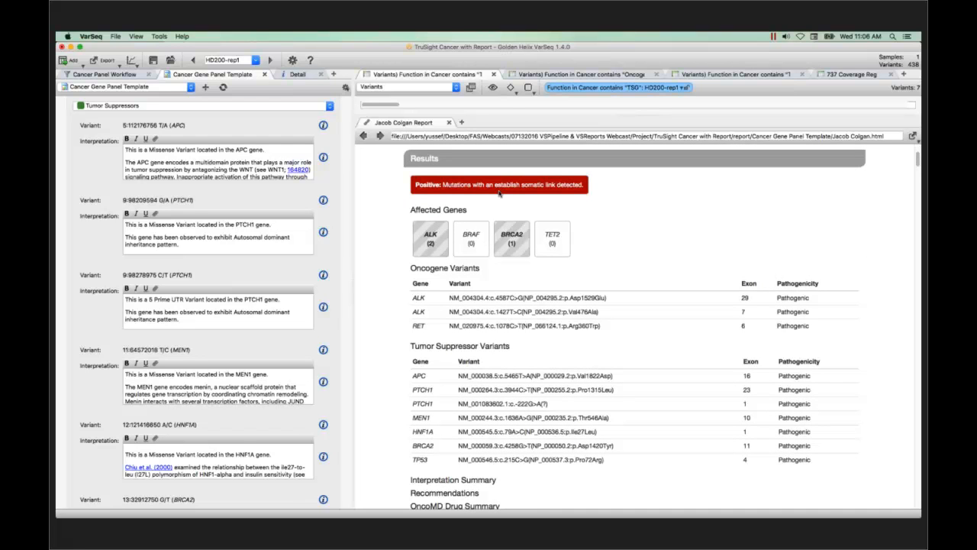
pyautogui.scroll(-3, 500, 192)
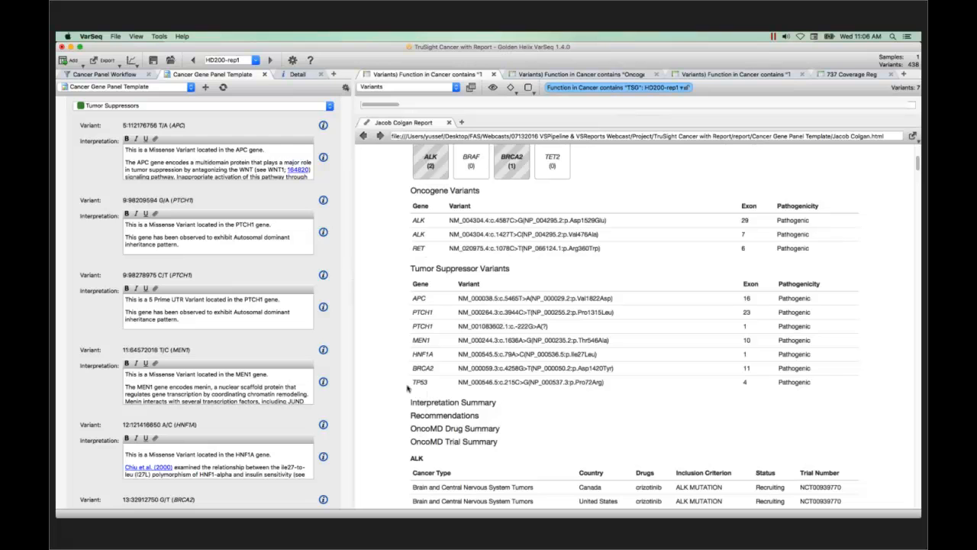
pyautogui.scroll(-10, 392, 393)
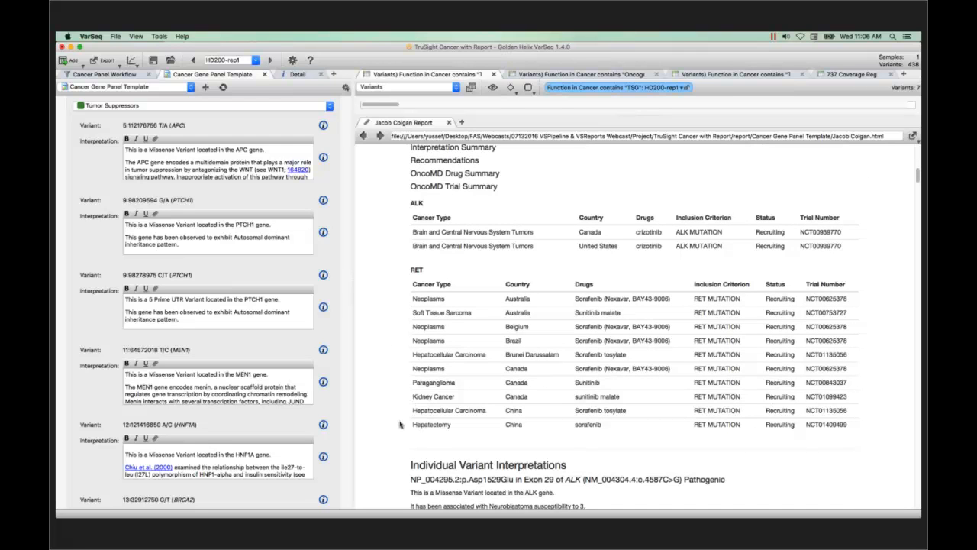
pyautogui.scroll(-6, 400, 425)
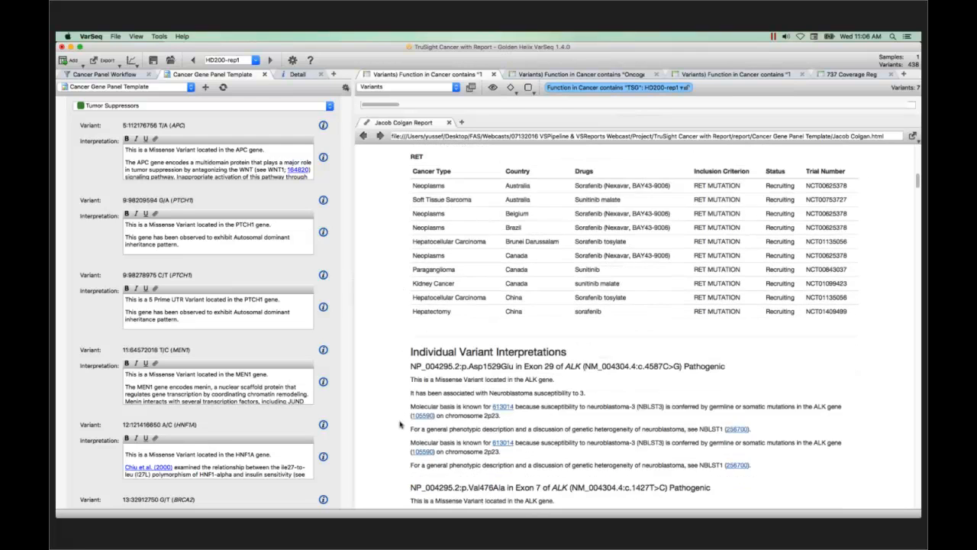
pyautogui.scroll(-4, 399, 424)
pyautogui.scroll(-3, 399, 424)
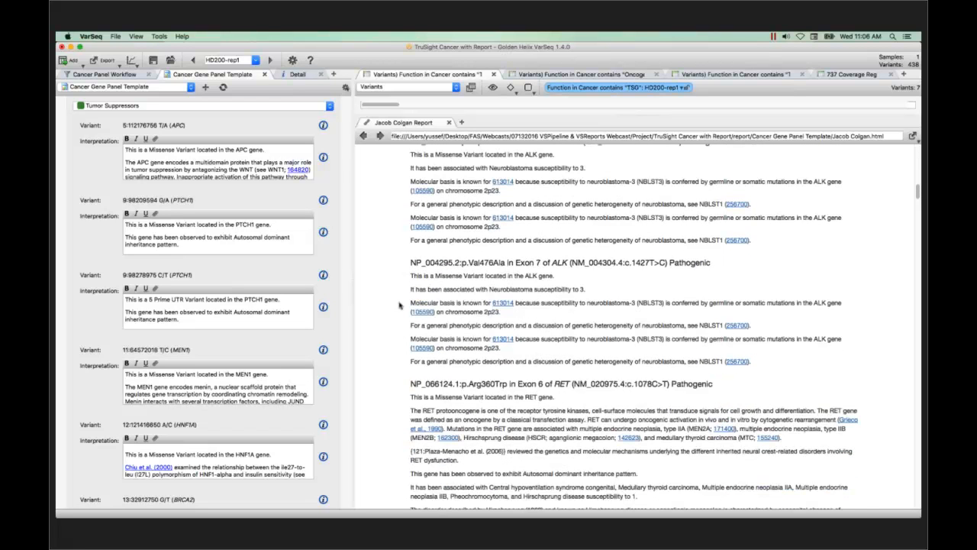
pyautogui.scroll(-1, 398, 305)
pyautogui.scroll(-8, 399, 305)
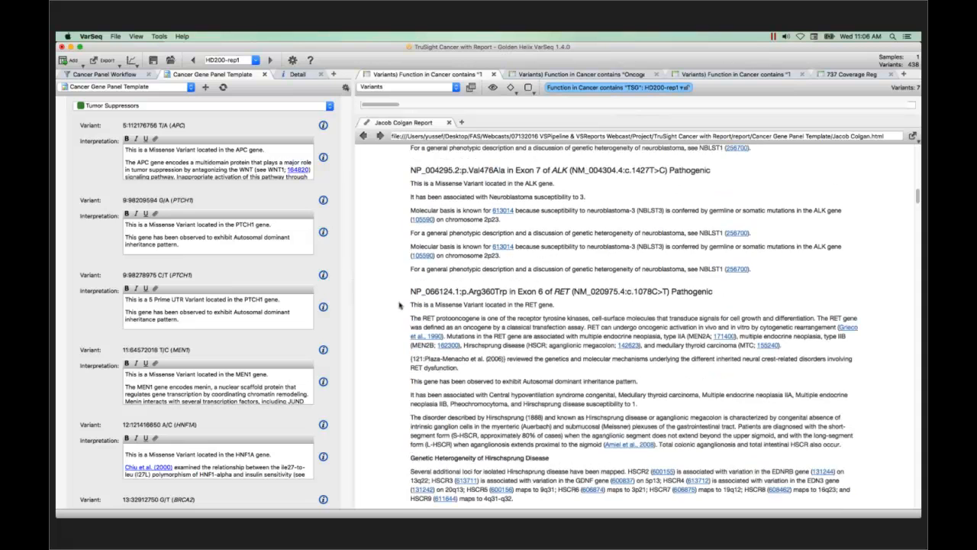
pyautogui.scroll(-1, 398, 306)
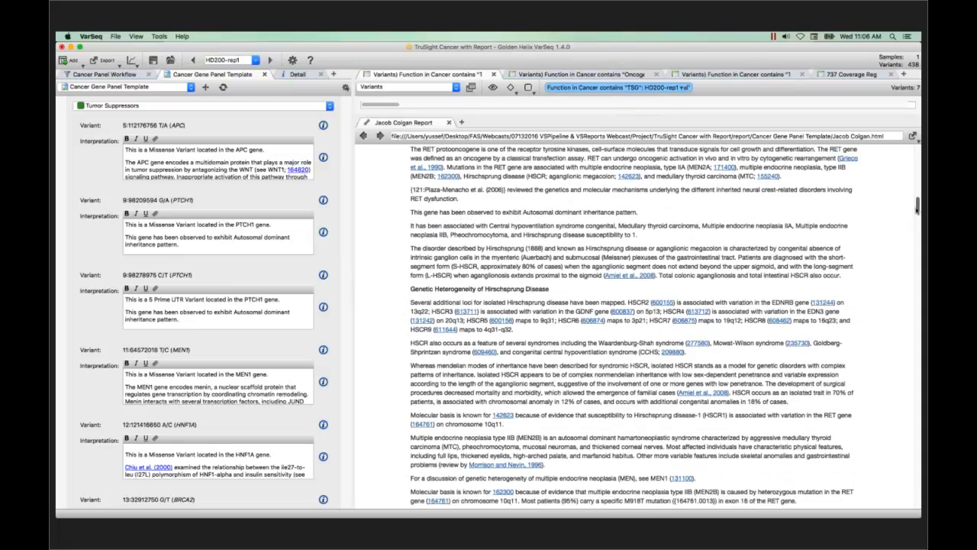
pyautogui.moveTo(917, 206); pyautogui.dragTo(901, 513)
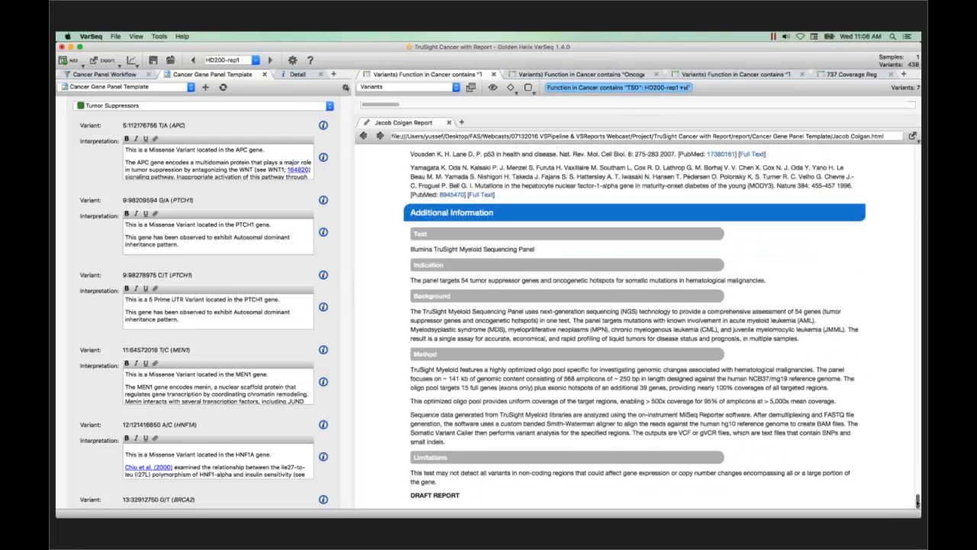
pyautogui.moveTo(918, 502); pyautogui.dragTo(897, 309)
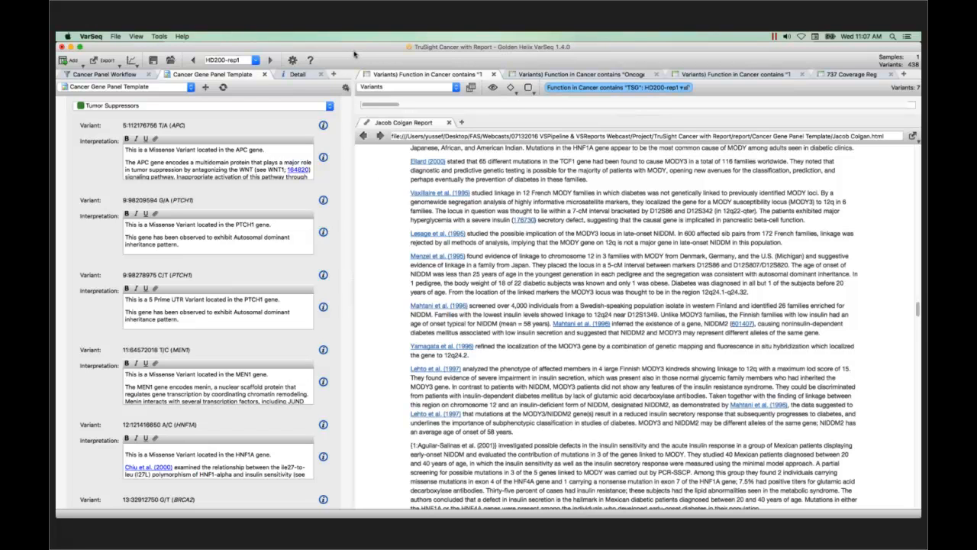
# Look over the Save Project As Template settings for TruSight Cancer with Report, and close the dialog without saving
pyautogui.click(116, 37)
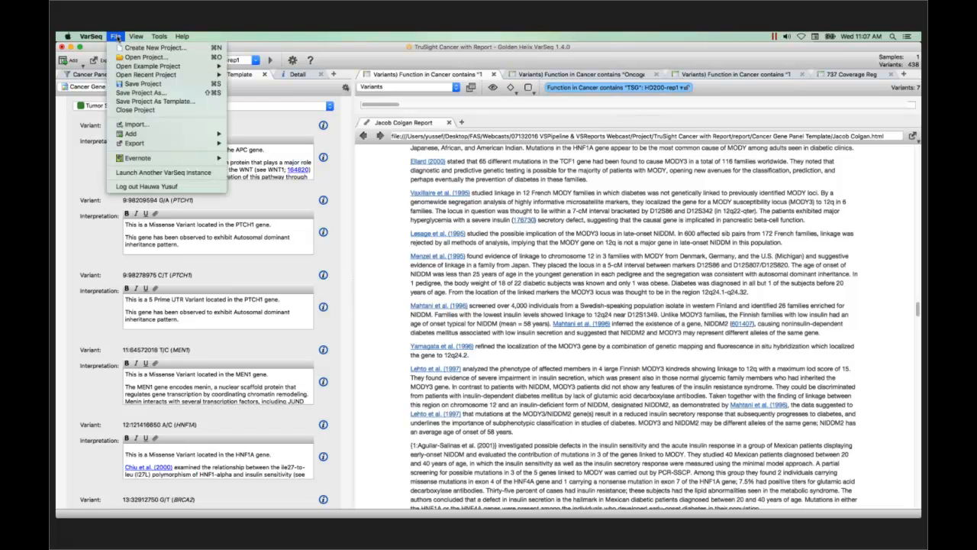
pyautogui.click(142, 102)
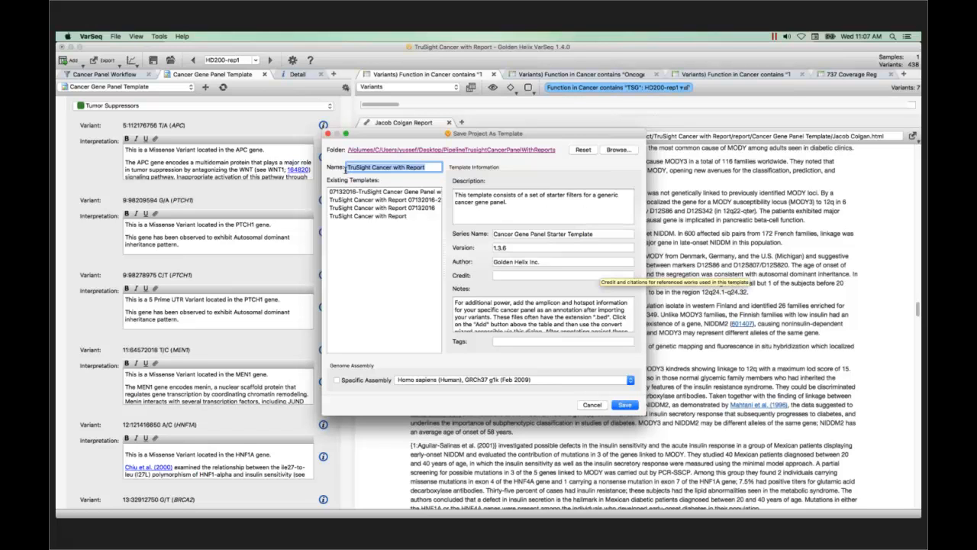
pyautogui.click(625, 406)
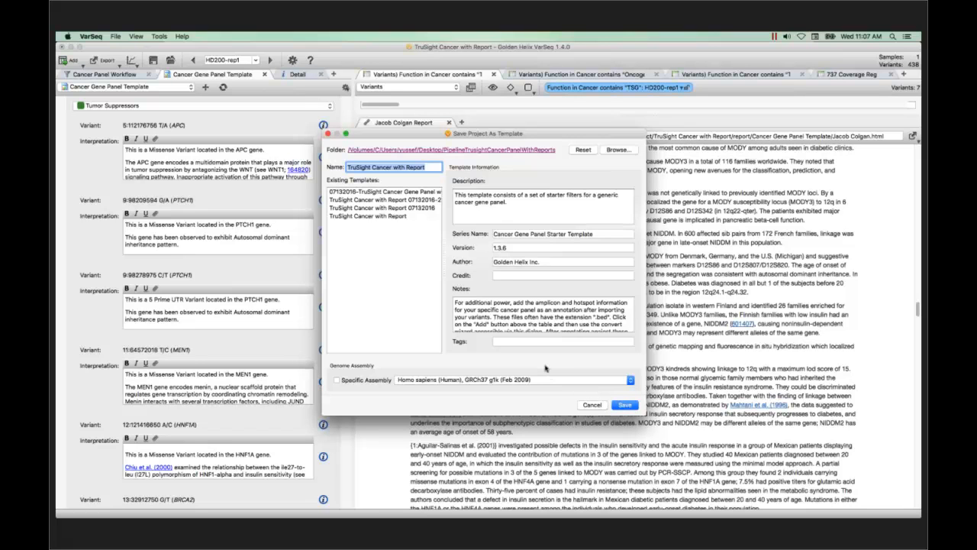
pyautogui.click(592, 407)
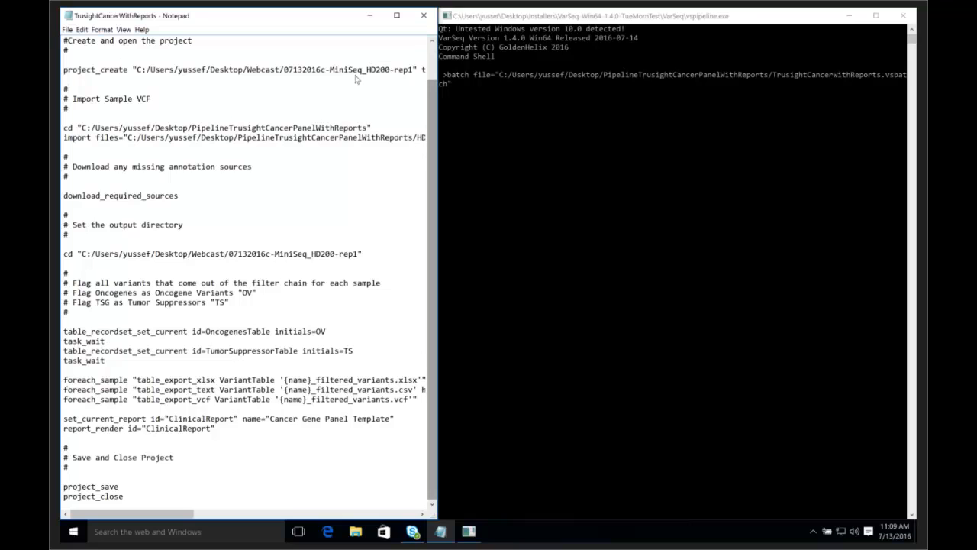
# Switch to the VSPipeline command shell and run the TrusightCancerWithReports.vsbatch batch file
pyautogui.click(461, 90)
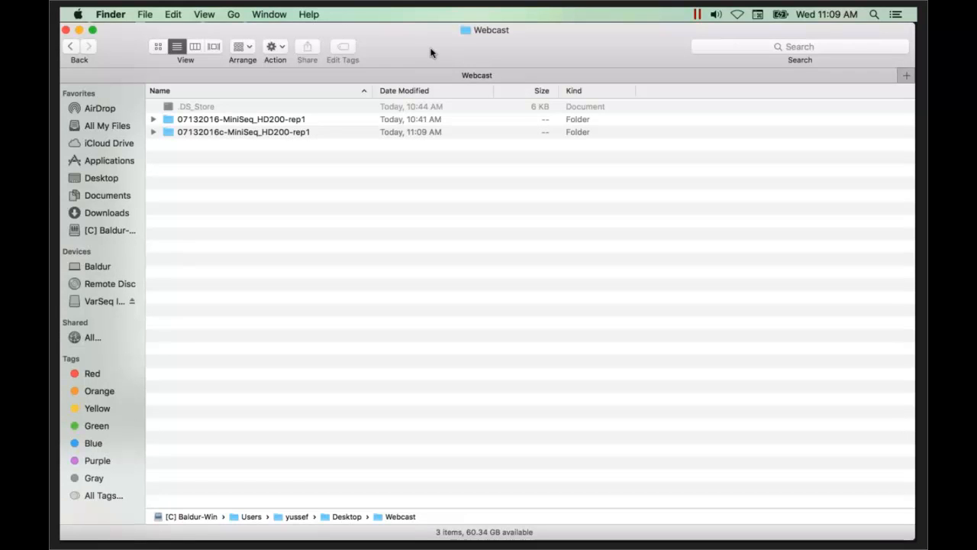
# Switch to Finder, inspect the contents of the 07132016c-MiniSeq_HD200-rep1 project folder down to its report subfolder, and collapse it again
pyautogui.click(183, 132)
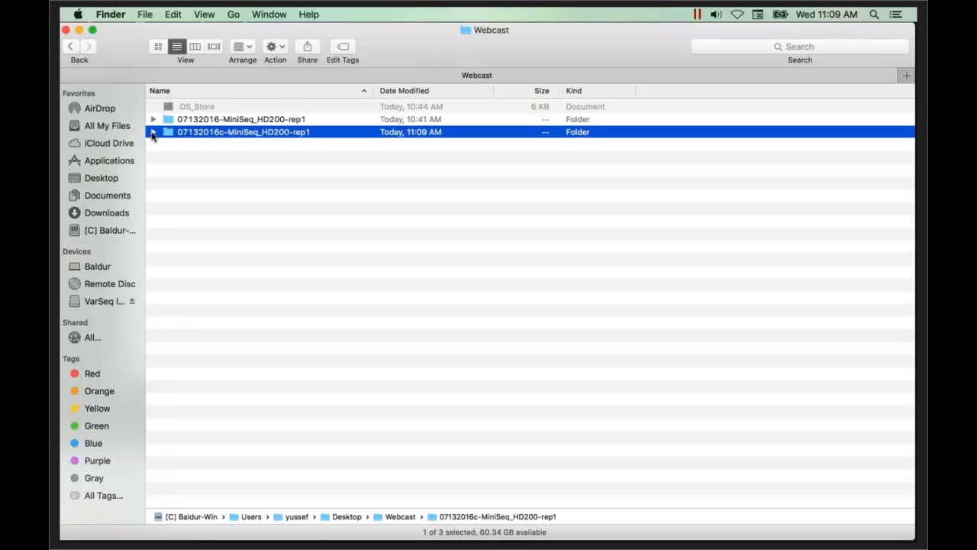
pyautogui.click(152, 133)
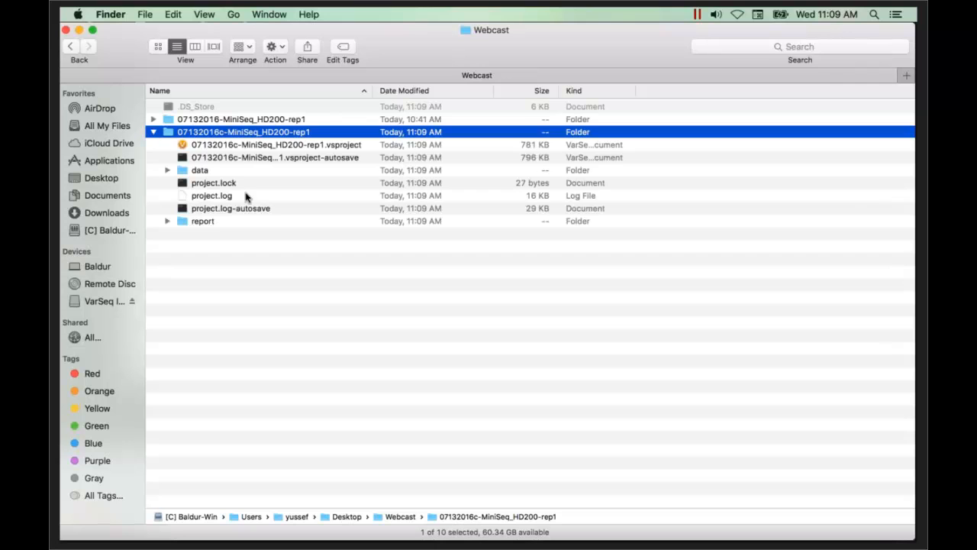
pyautogui.click(167, 222)
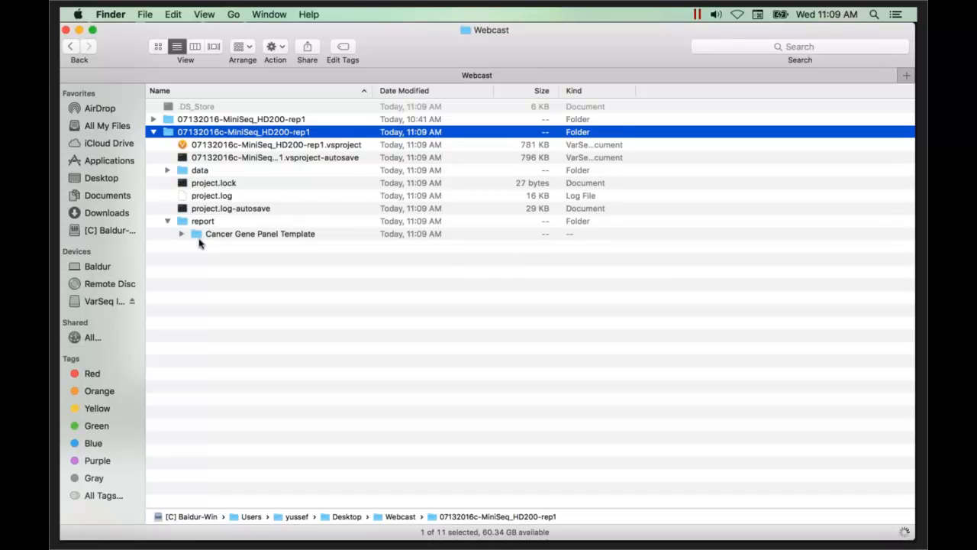
pyautogui.click(180, 247)
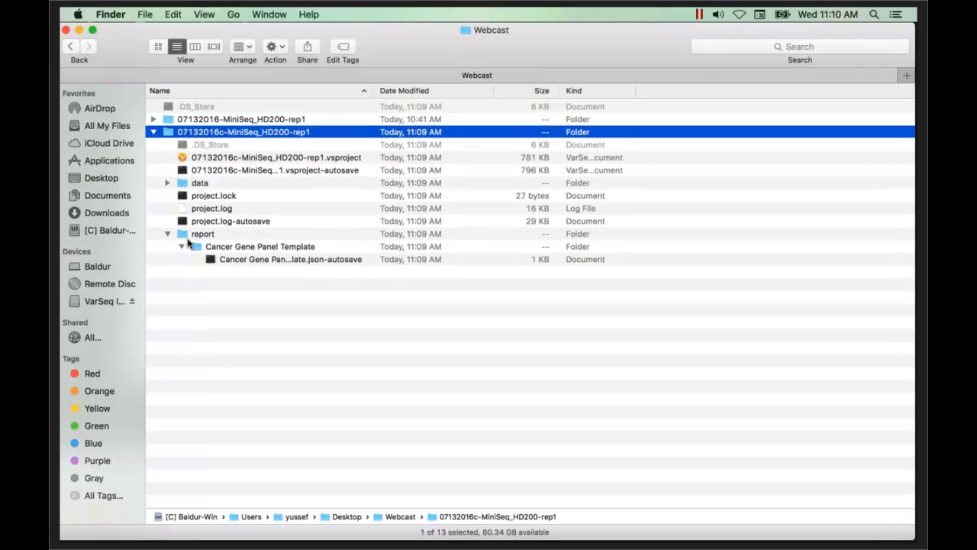
pyautogui.click(181, 247)
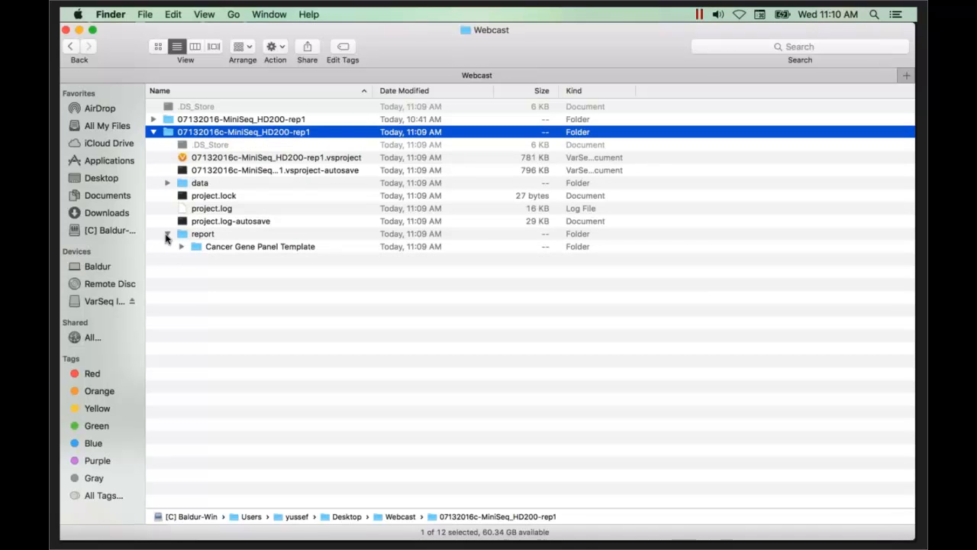
pyautogui.click(166, 235)
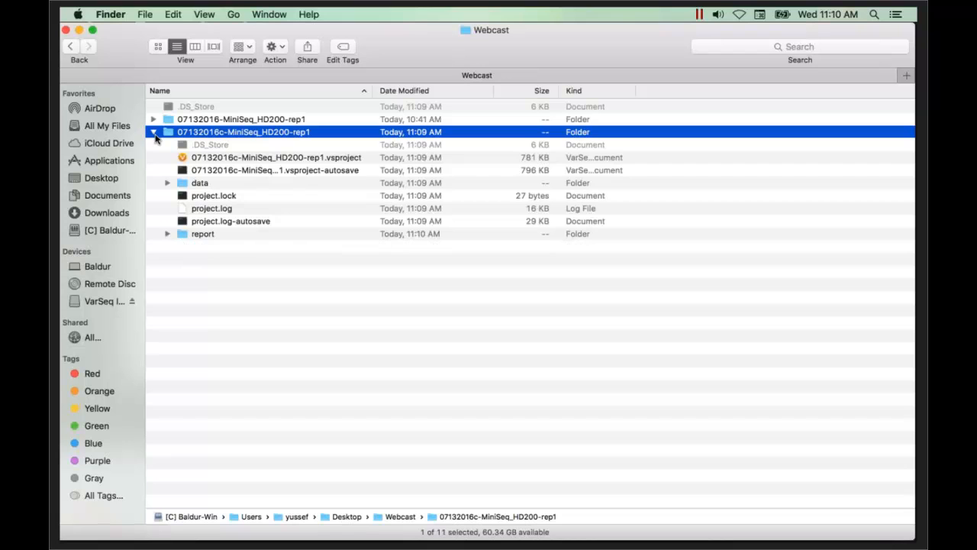
pyautogui.click(154, 133)
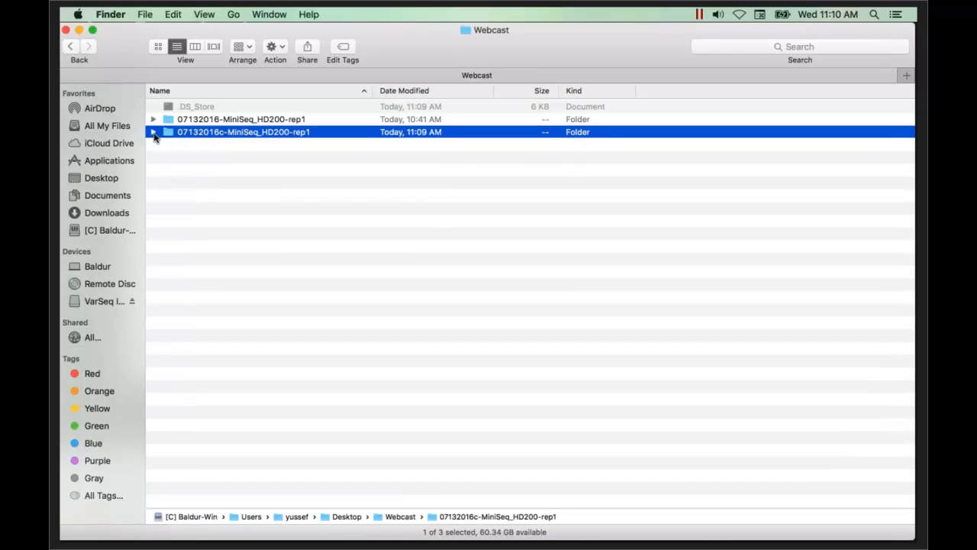
# Expand the 07132016-MiniSeq_HD200-rep1 folder and open HD200-rep1_filtered_variants.xlsx in Excel
pyautogui.click(203, 122)
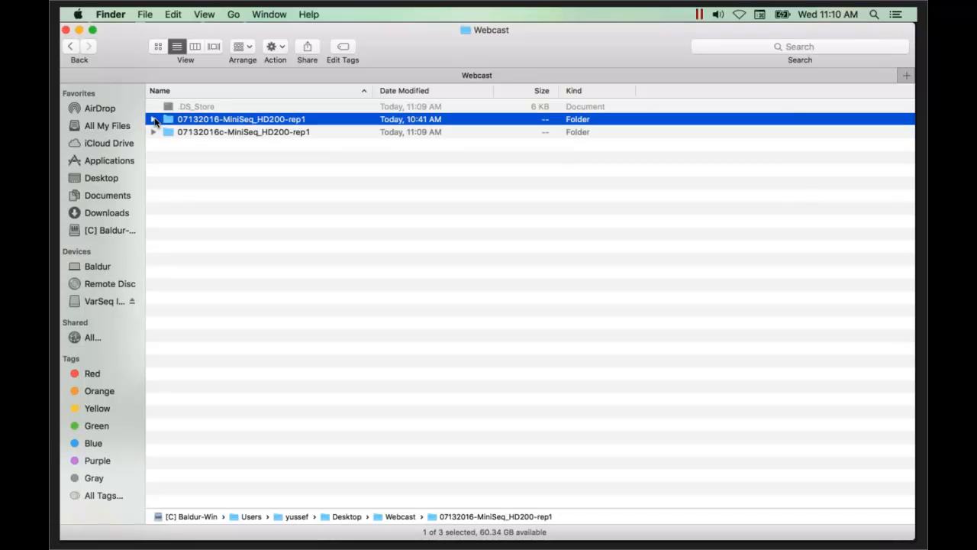
pyautogui.click(154, 120)
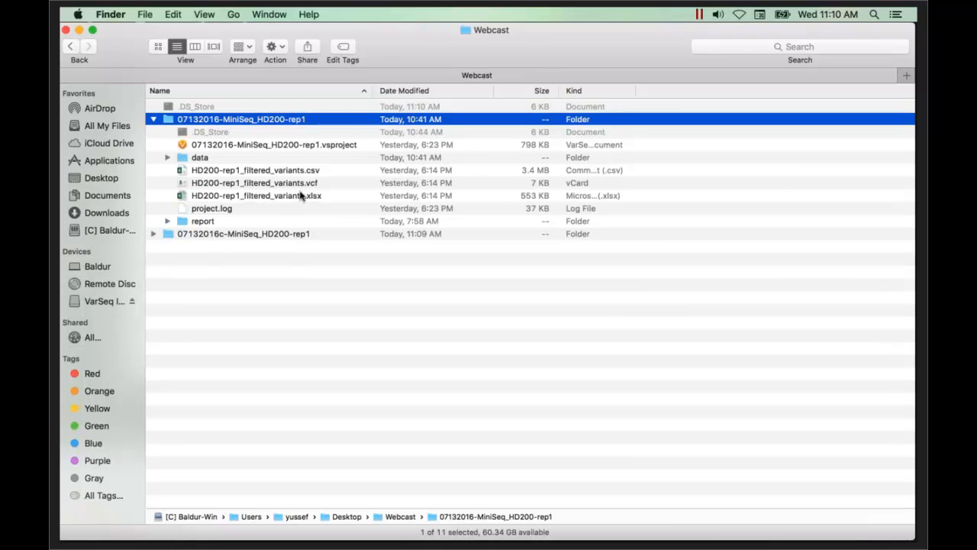
pyautogui.click(278, 195)
pyautogui.doubleClick(278, 196)
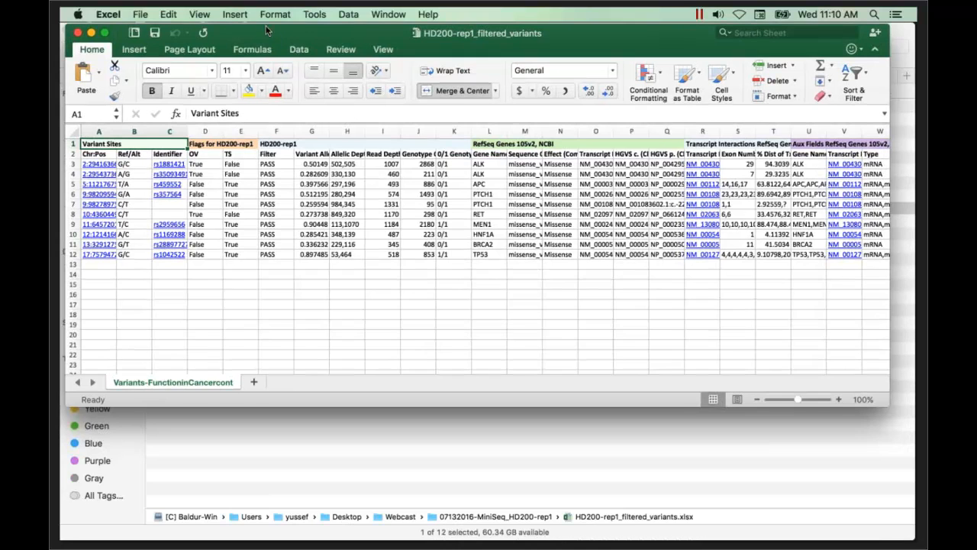
pyautogui.moveTo(272, 36); pyautogui.dragTo(262, 30)
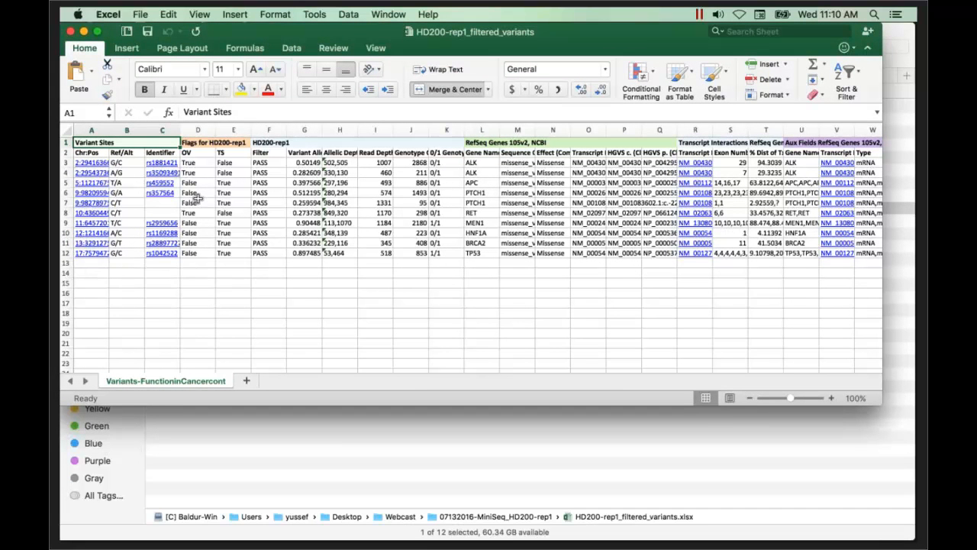
# Check the OV and TS flags assigned to the HD200-rep1 variants in the filtered variants sheet
pyautogui.click(197, 165)
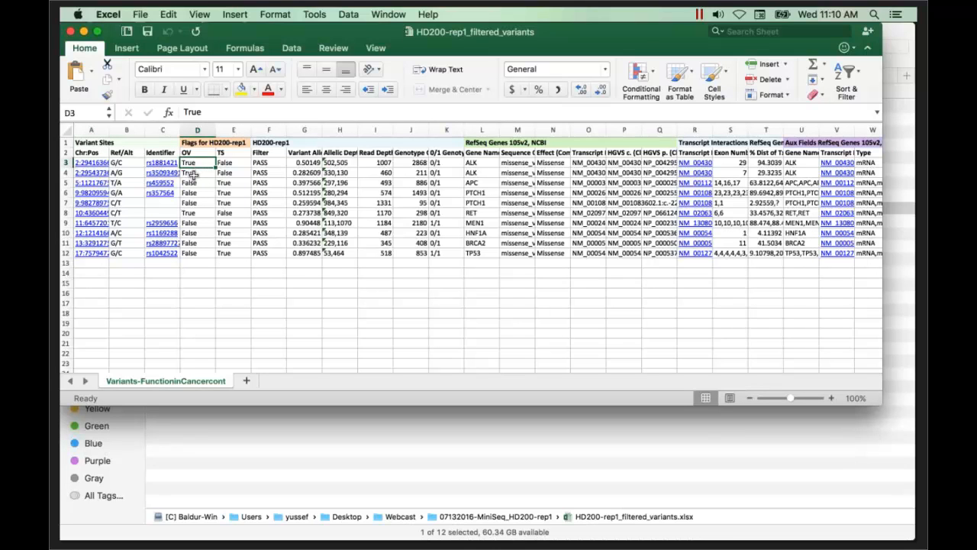
pyautogui.click(190, 174)
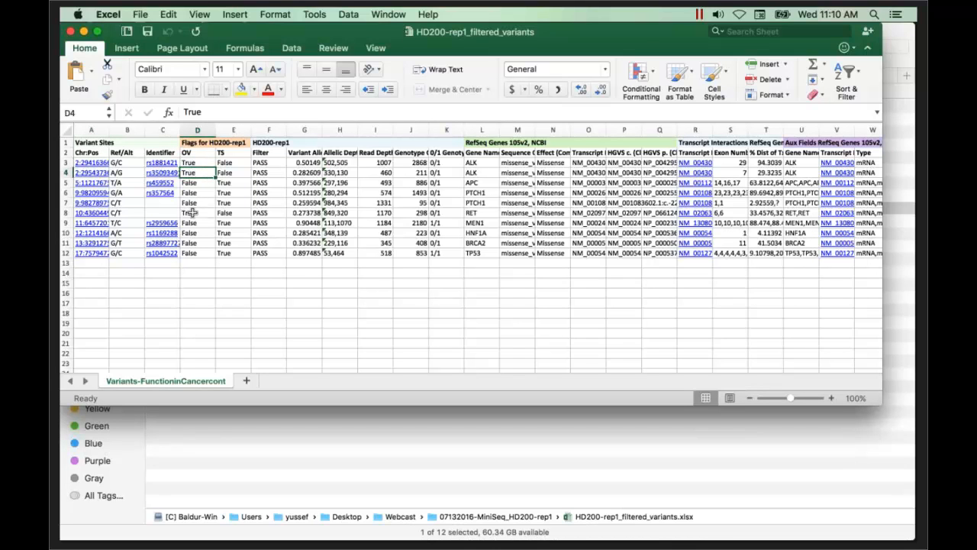
pyautogui.click(191, 213)
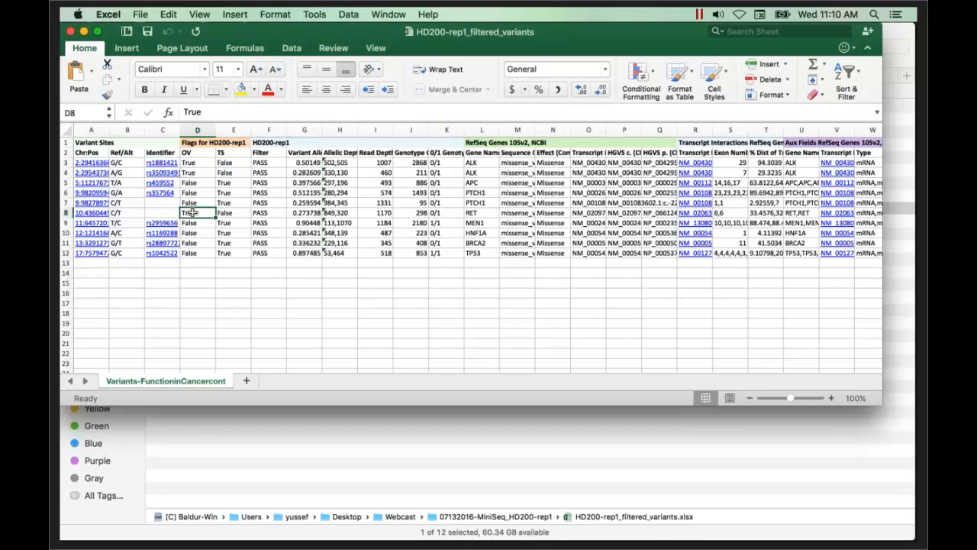
pyautogui.click(231, 192)
pyautogui.click(227, 203)
pyautogui.click(228, 222)
pyautogui.click(228, 232)
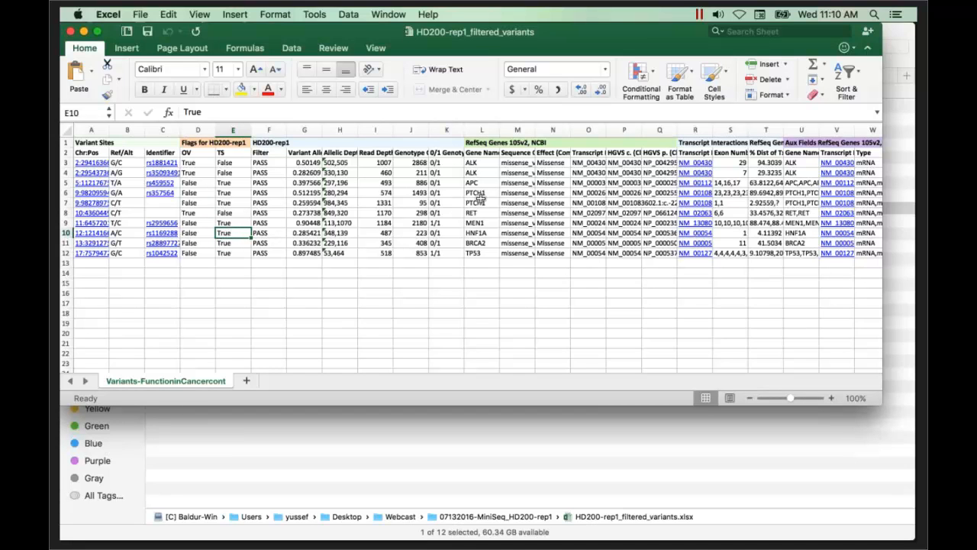
# Look through the RefSeq, TruSight and COSMIC annotation columns of the exported variants, and close the workbook
pyautogui.hscroll(5, 479, 197)
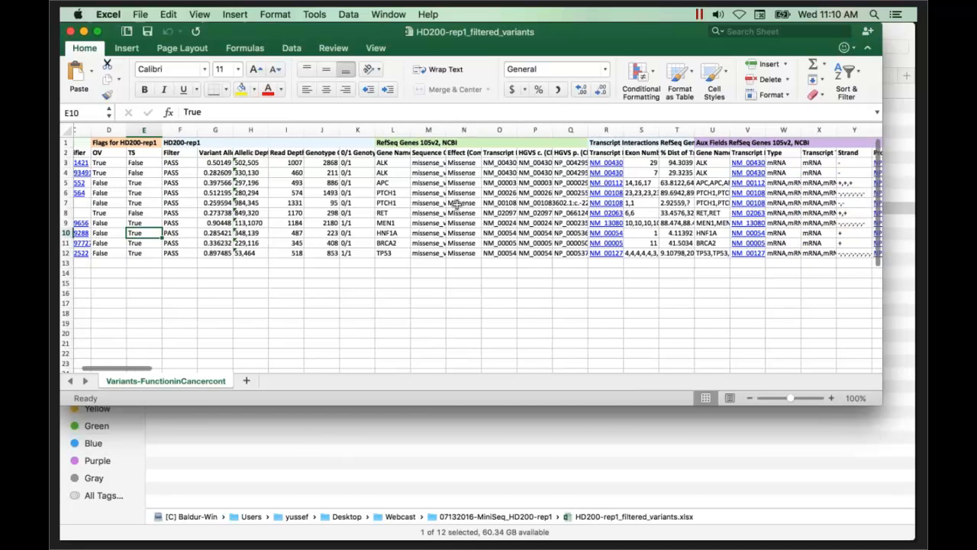
pyautogui.hscroll(10, 457, 204)
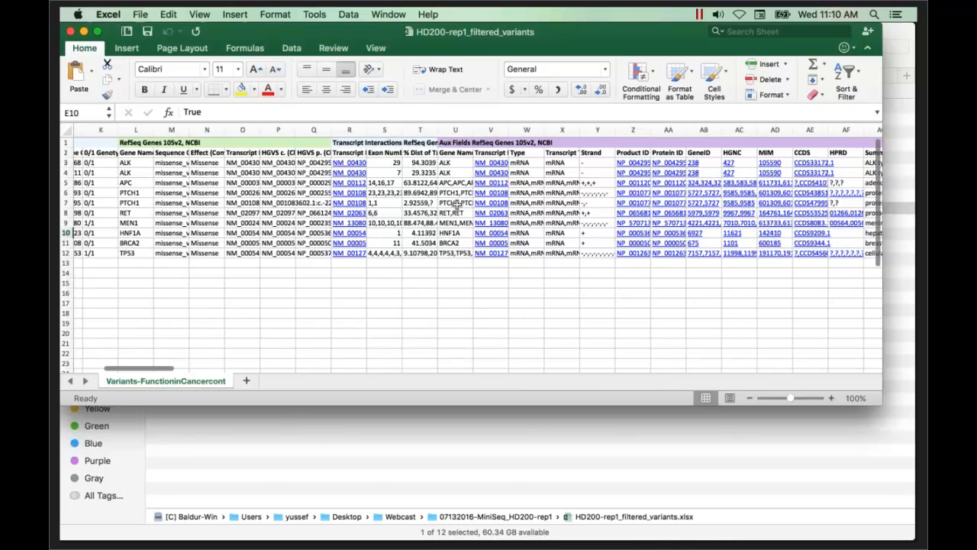
pyautogui.hscroll(3, 456, 204)
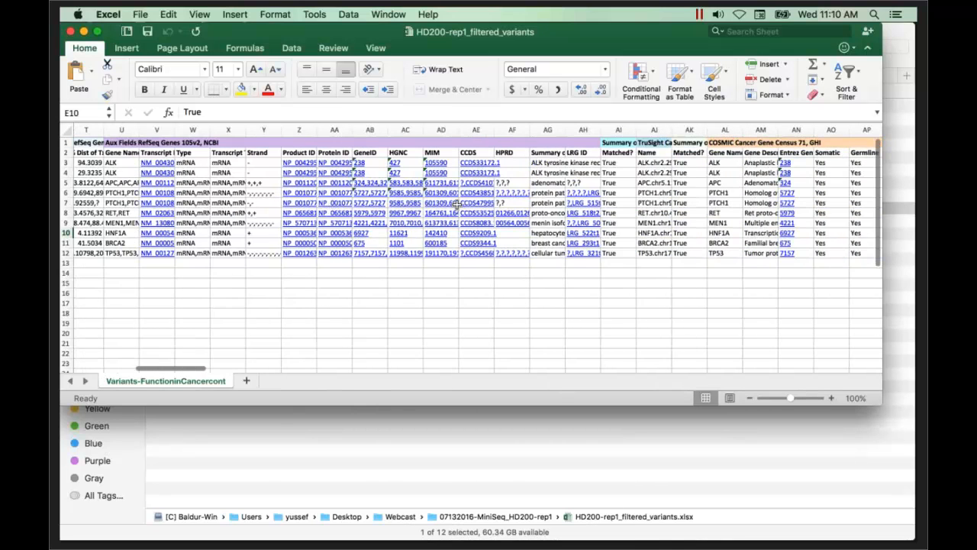
pyautogui.hscroll(2, 457, 204)
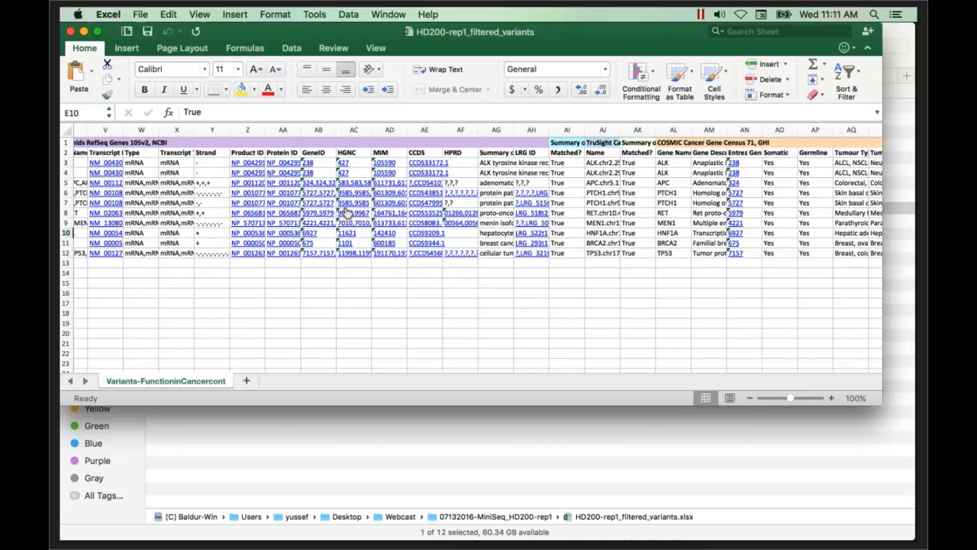
pyautogui.hscroll(-15, 345, 211)
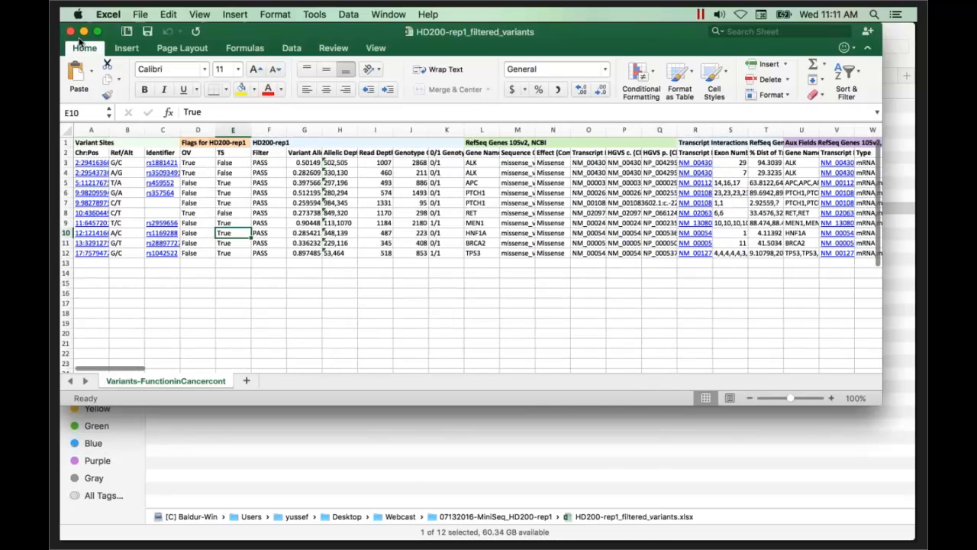
pyautogui.click(70, 32)
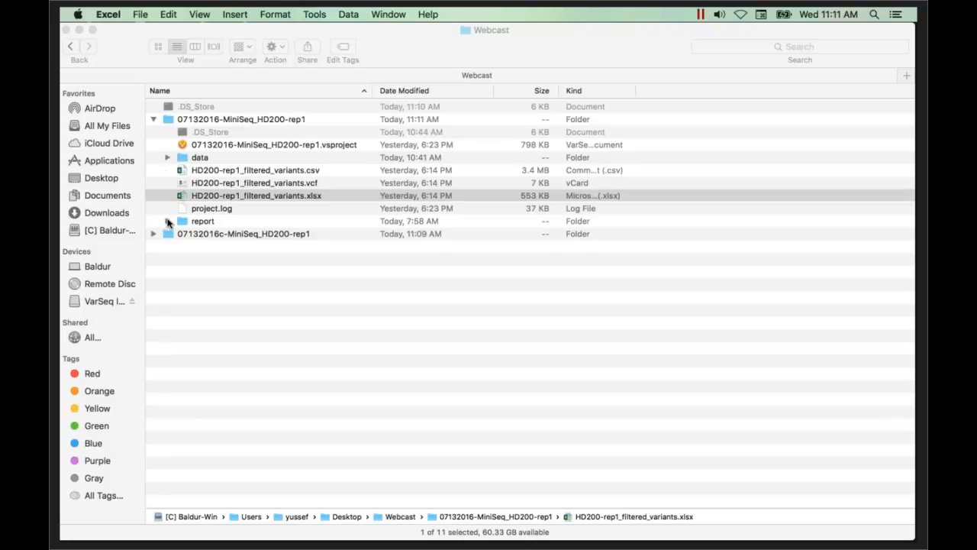
# Expand the completed project's report folder and open HD200-rep1.html from Cancer Gene Panel Template in Chrome
pyautogui.click(168, 222)
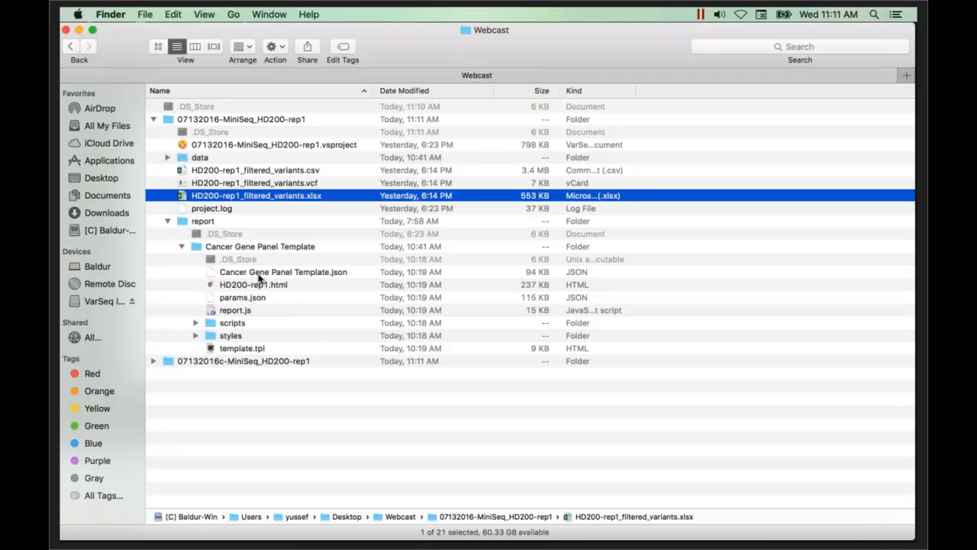
pyautogui.click(279, 287)
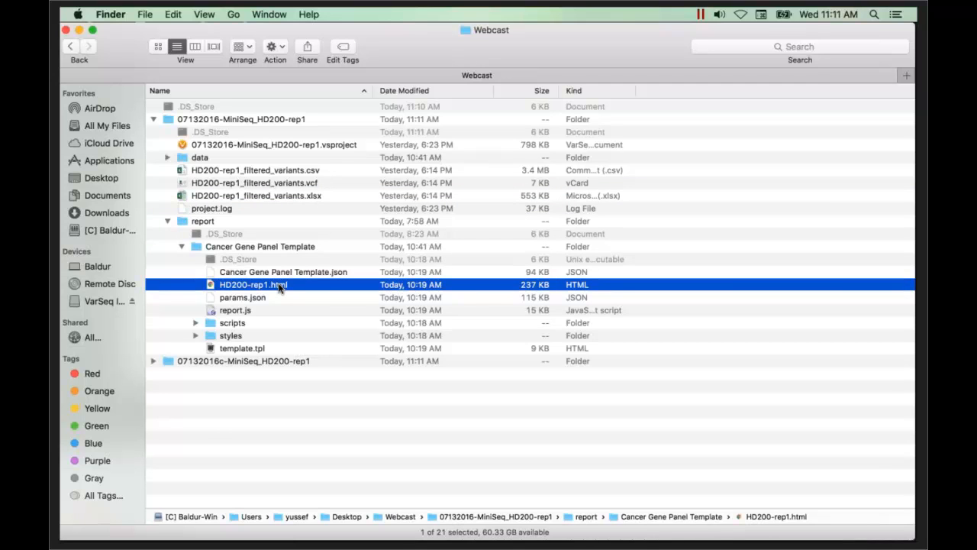
pyautogui.doubleClick(281, 287)
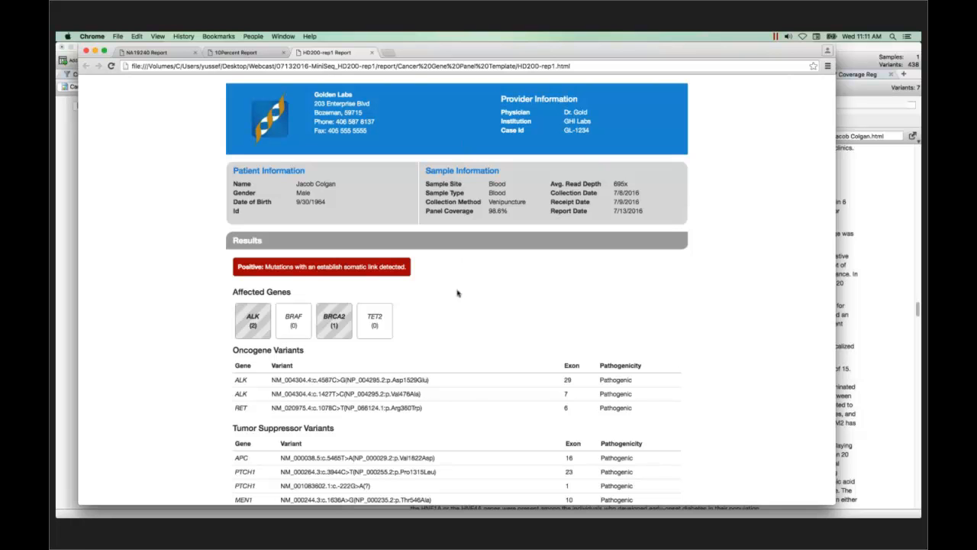
# Review the HD200-rep1 report's variant tables, OncoMD trial summary, individual interpretations, references and additional information
pyautogui.scroll(-5, 458, 313)
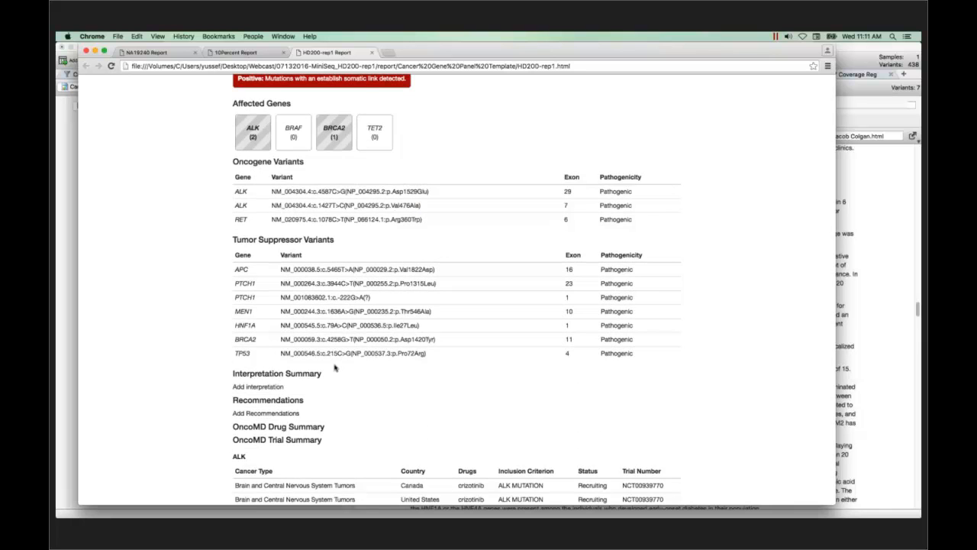
pyautogui.scroll(-7, 335, 368)
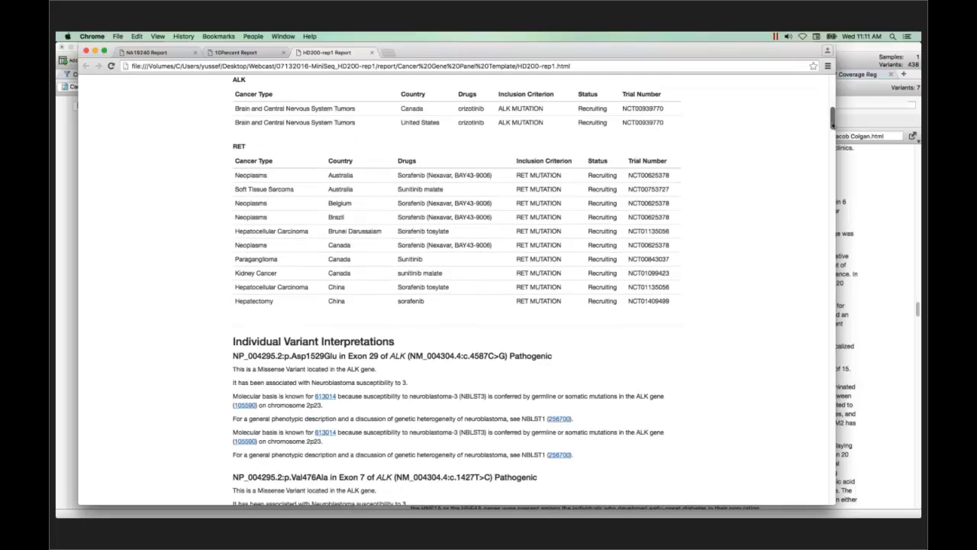
pyautogui.scroll(-10, 829, 199)
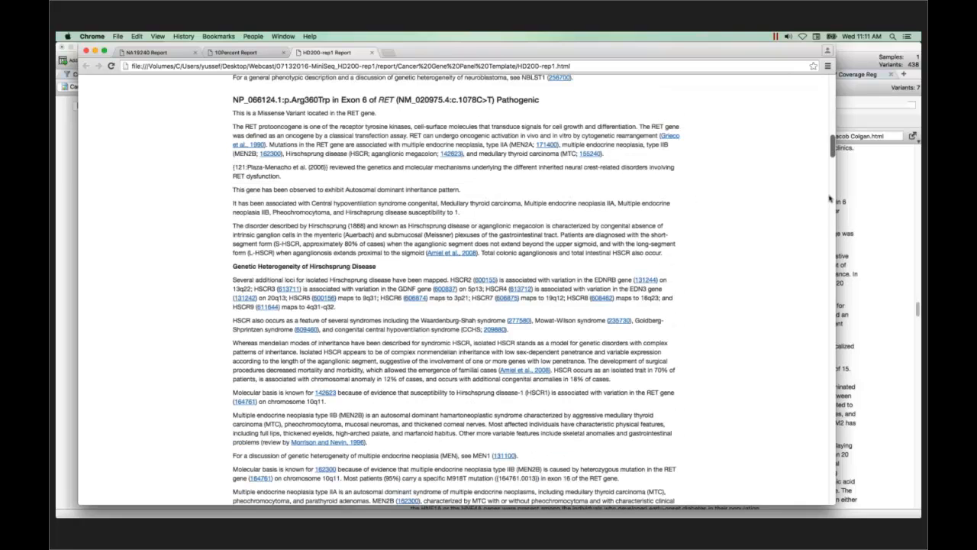
pyautogui.scroll(-20, 830, 199)
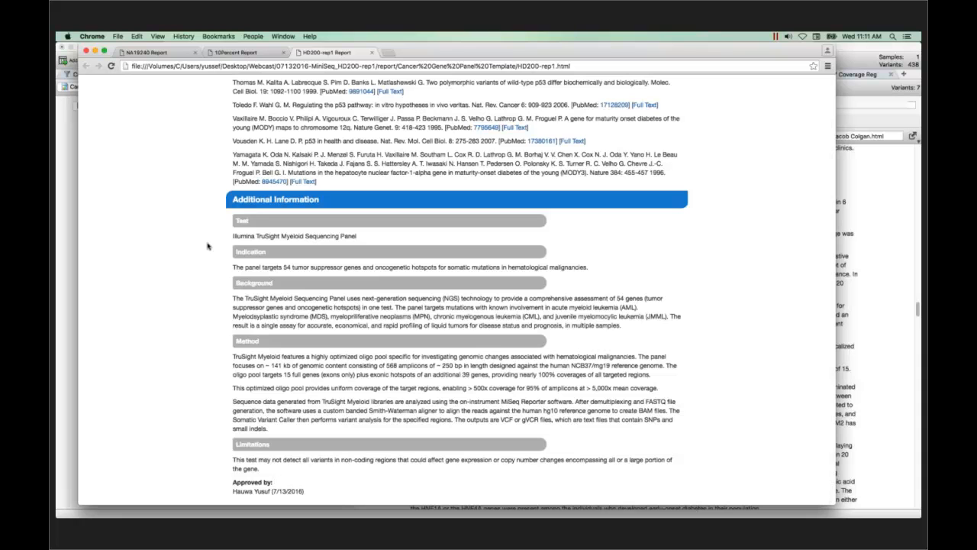
pyautogui.scroll(5, 207, 246)
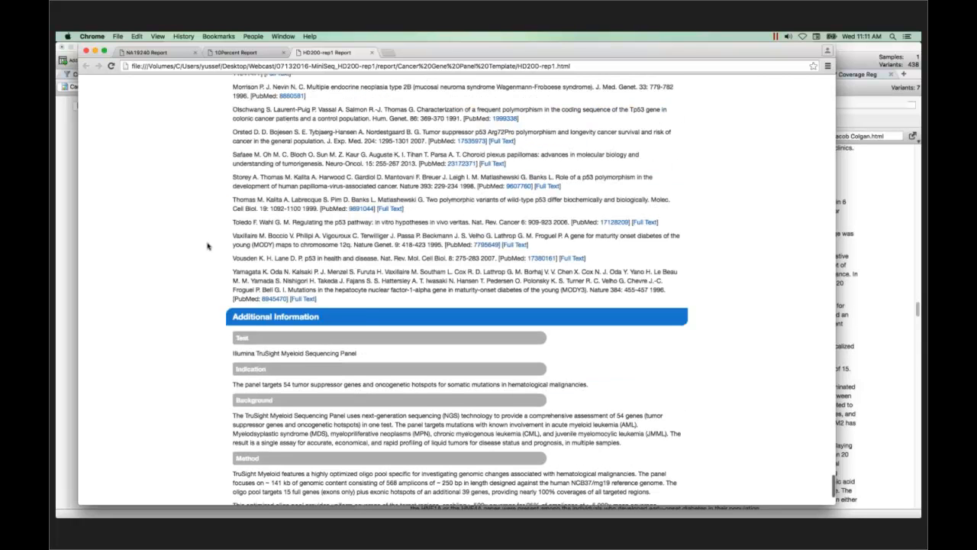
pyautogui.scroll(3, 207, 246)
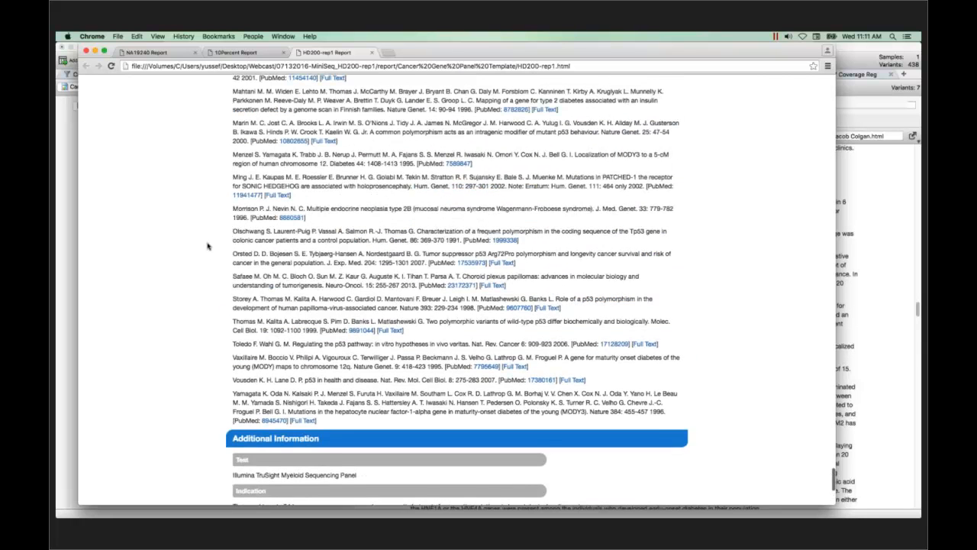
pyautogui.scroll(5, 763, 344)
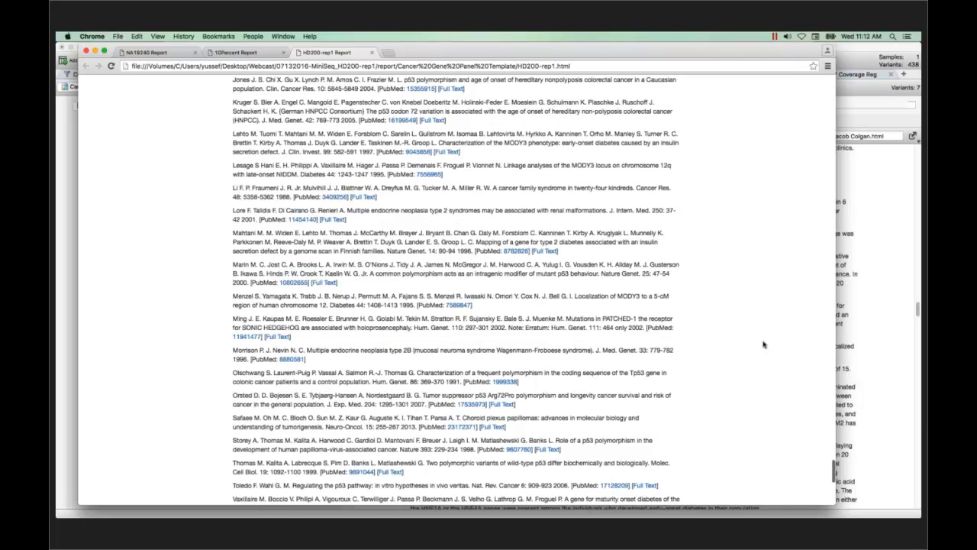
pyautogui.scroll(5, 762, 344)
pyautogui.scroll(2, 763, 344)
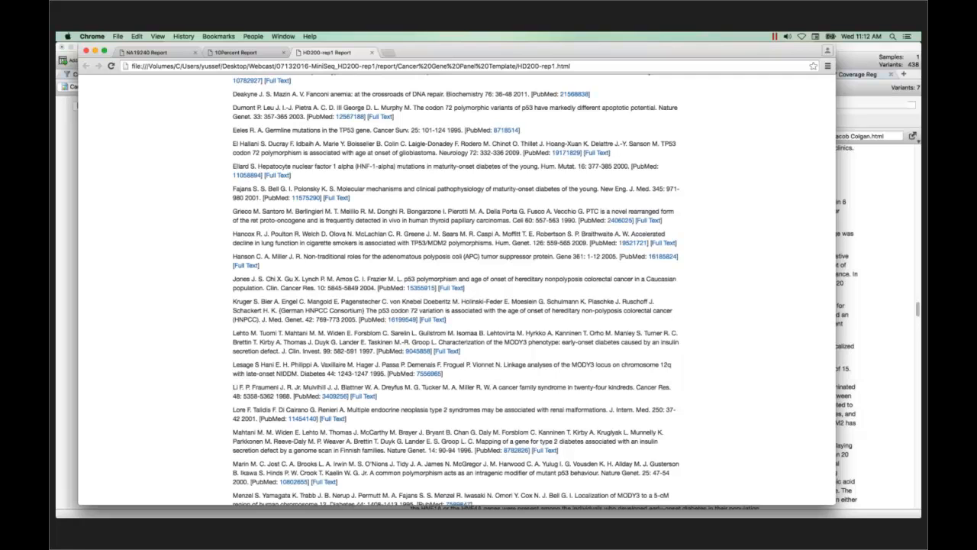
# Put the browser report away, return to VarSeq and launch another VarSeq instance, moving its window clear of the screen edge
pyautogui.click(96, 50)
pyautogui.click(115, 37)
pyautogui.click(141, 174)
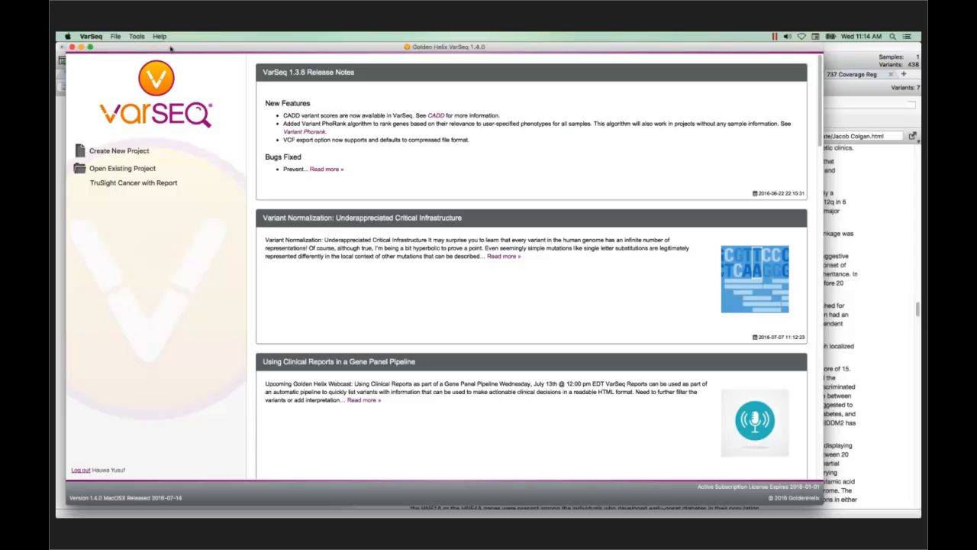
pyautogui.moveTo(166, 48); pyautogui.dragTo(190, 47)
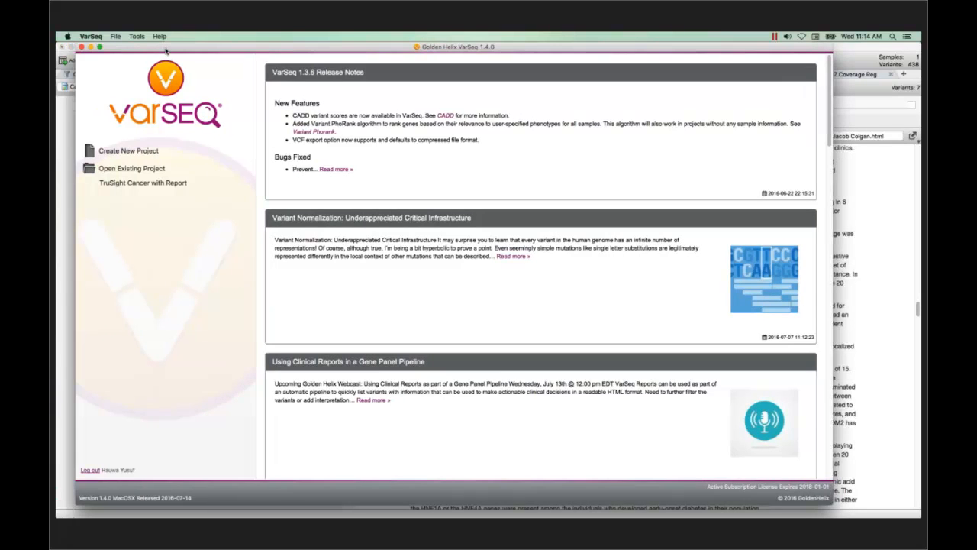
# Open 07132016-MiniSeq_HD200-rep1.vsproject from the user's Desktop Webcast folder on the [C] Baldur-Win drive
pyautogui.click(115, 37)
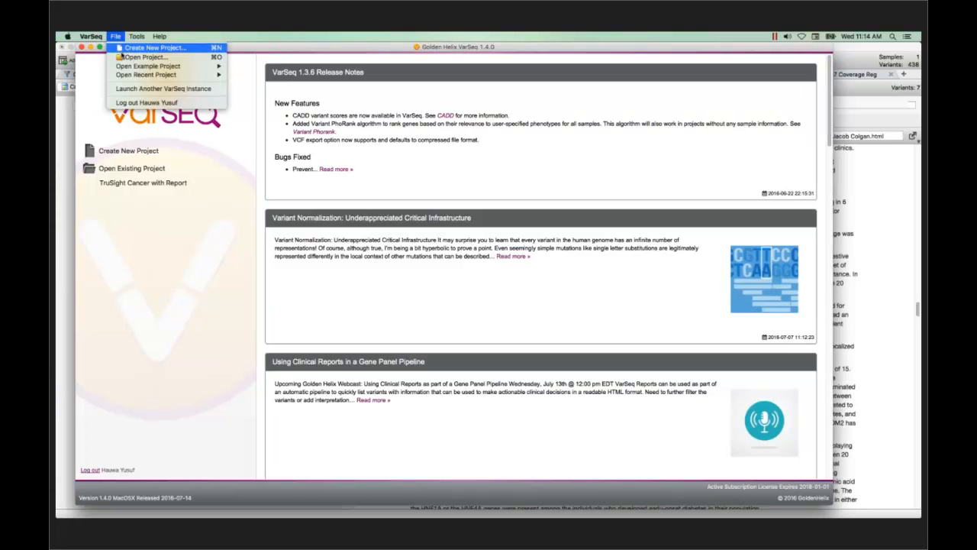
pyautogui.click(123, 56)
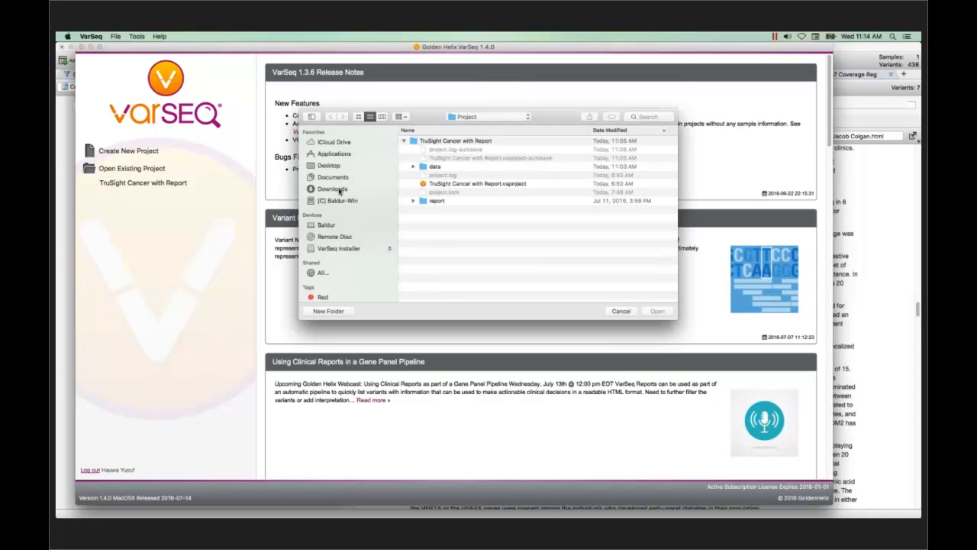
pyautogui.click(340, 200)
pyautogui.click(429, 261)
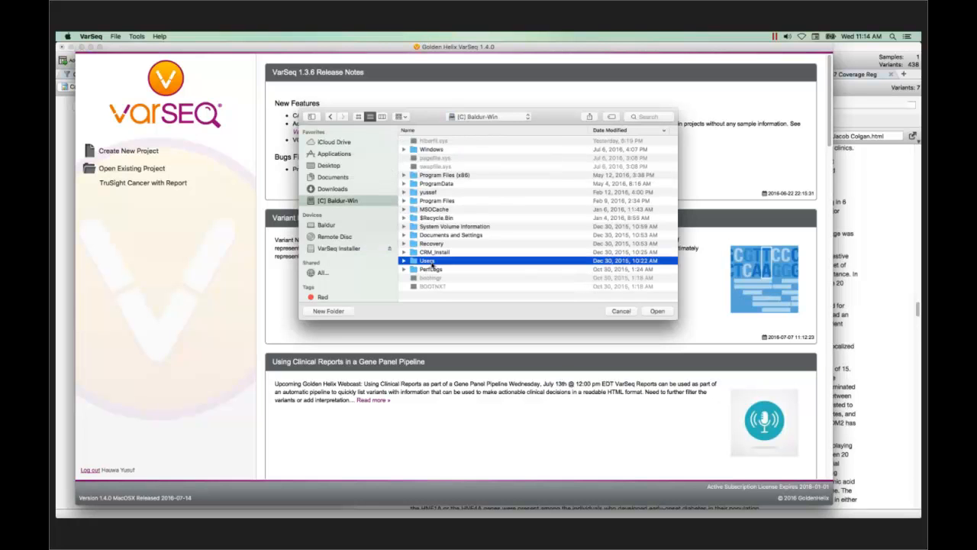
pyautogui.doubleClick(429, 261)
pyautogui.click(430, 142)
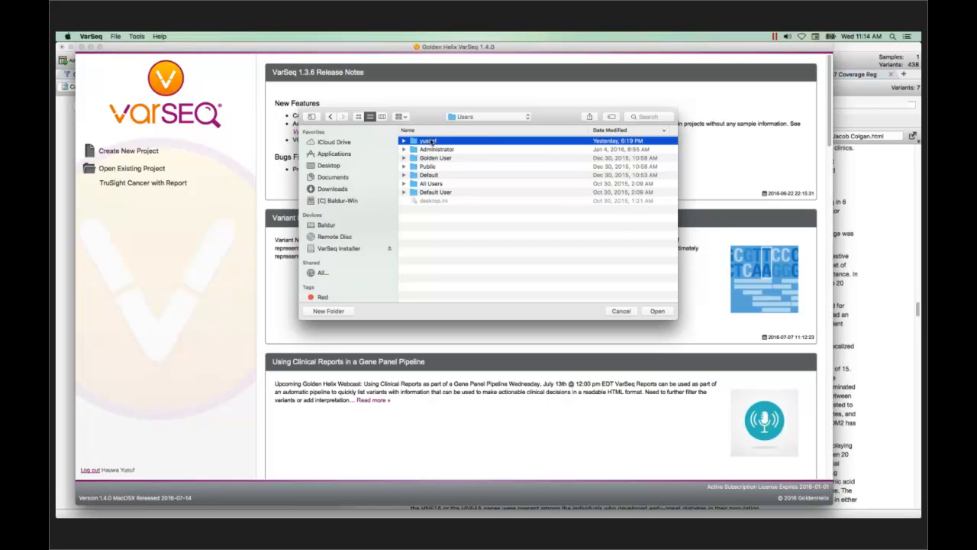
pyautogui.doubleClick(431, 142)
pyautogui.click(434, 200)
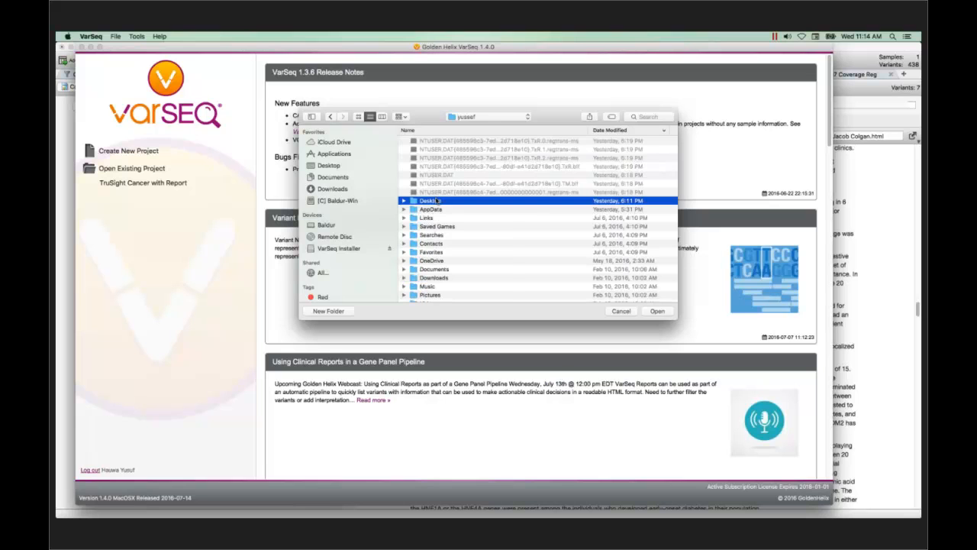
pyautogui.doubleClick(435, 200)
pyautogui.doubleClick(433, 142)
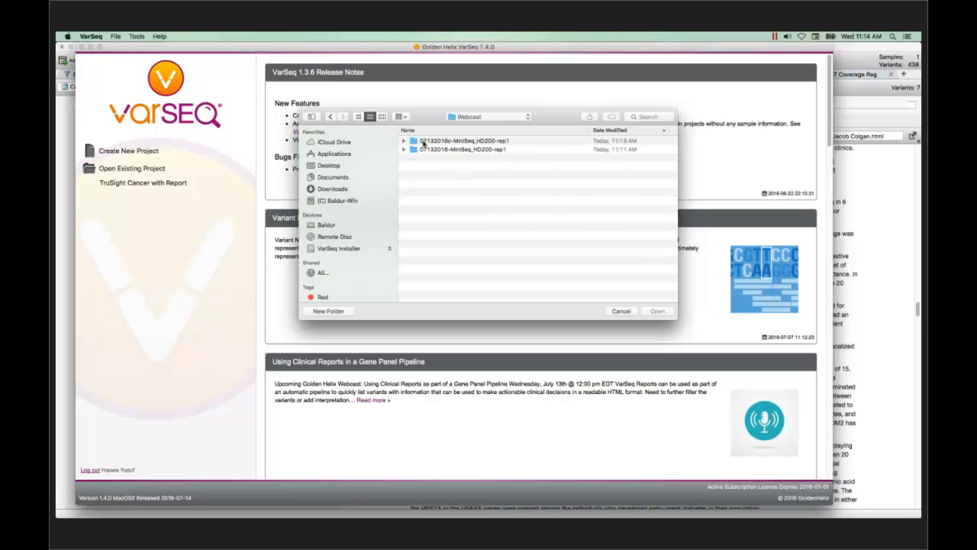
pyautogui.click(404, 149)
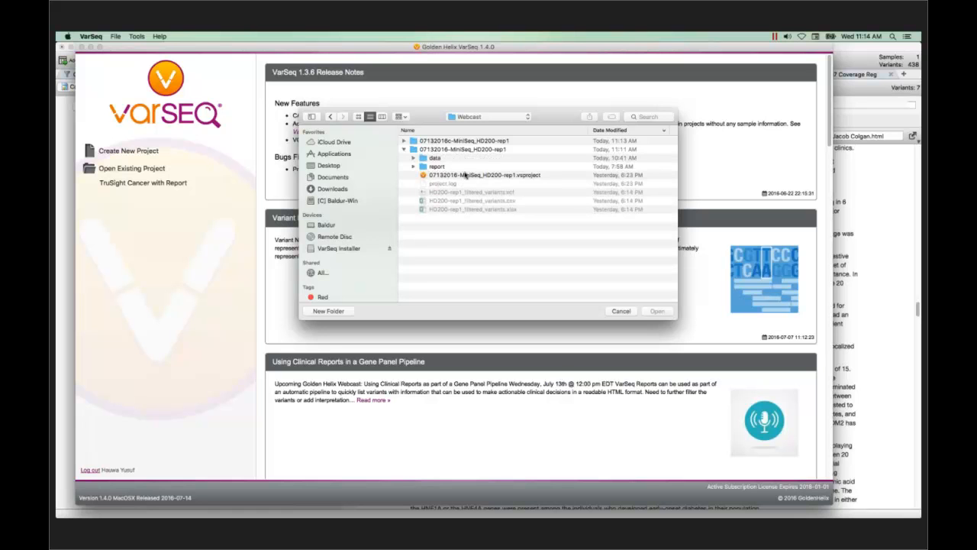
pyautogui.click(464, 175)
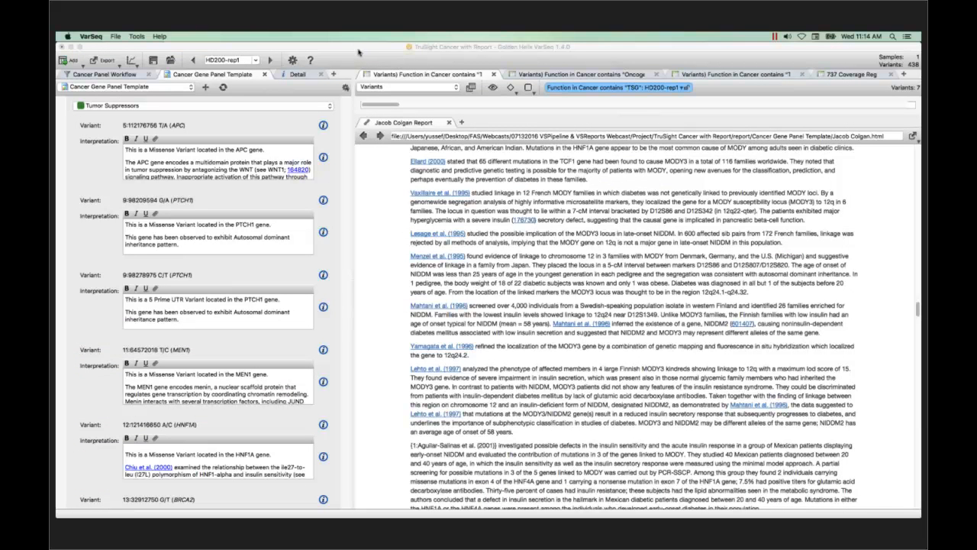
# Minimize the TruSight Cancer with Report project, maximize the MiniSeq_HD200-rep1 project window and narrow its filter chain pane
pyautogui.click(70, 47)
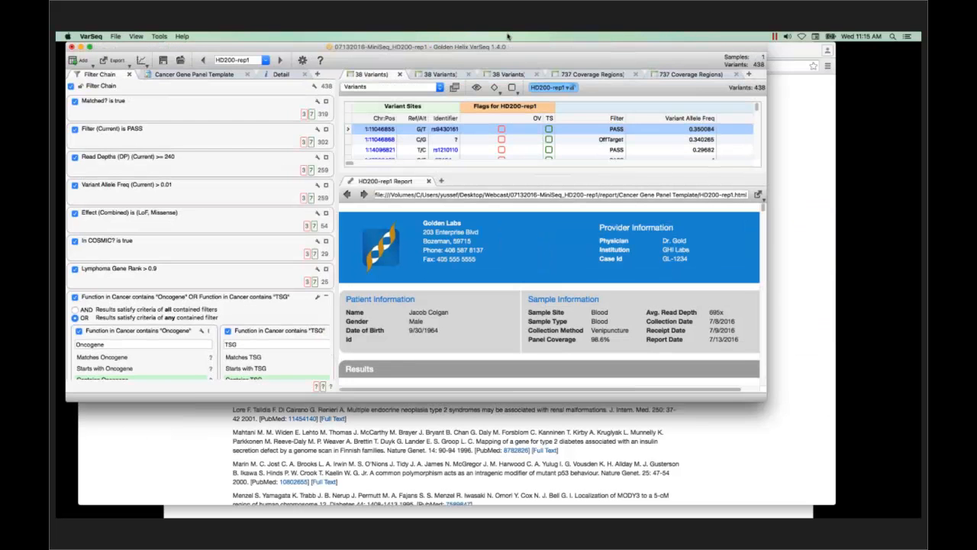
pyautogui.moveTo(573, 51); pyautogui.dragTo(588, 51)
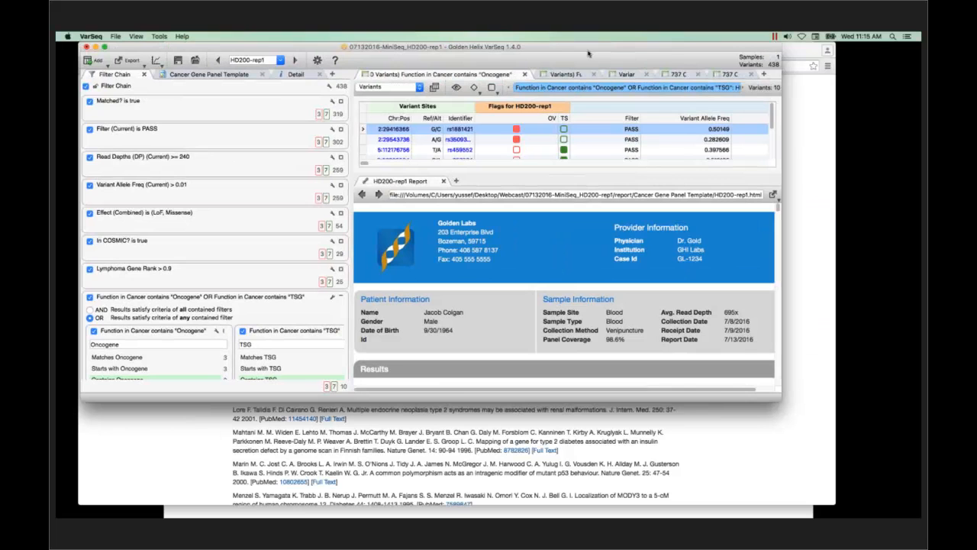
pyautogui.doubleClick(588, 51)
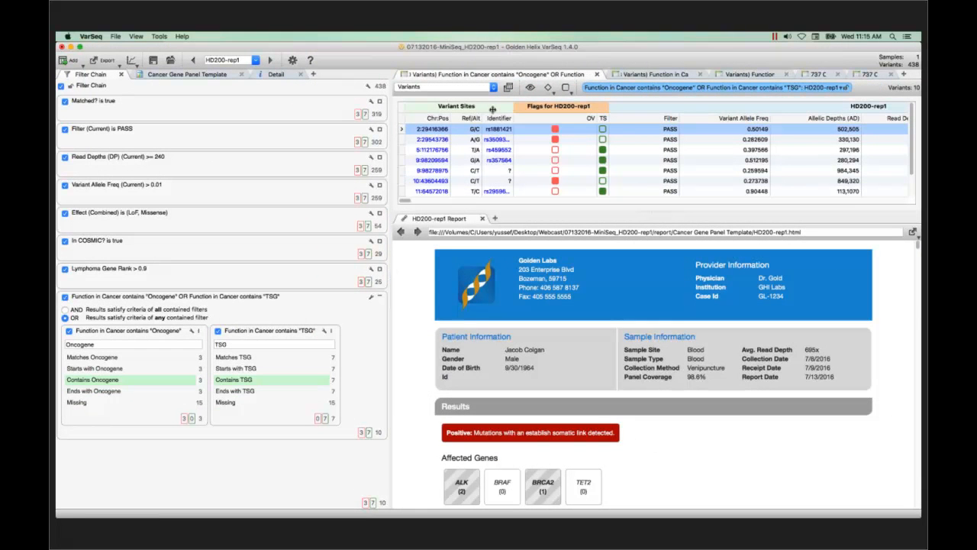
pyautogui.moveTo(390, 293); pyautogui.dragTo(355, 294)
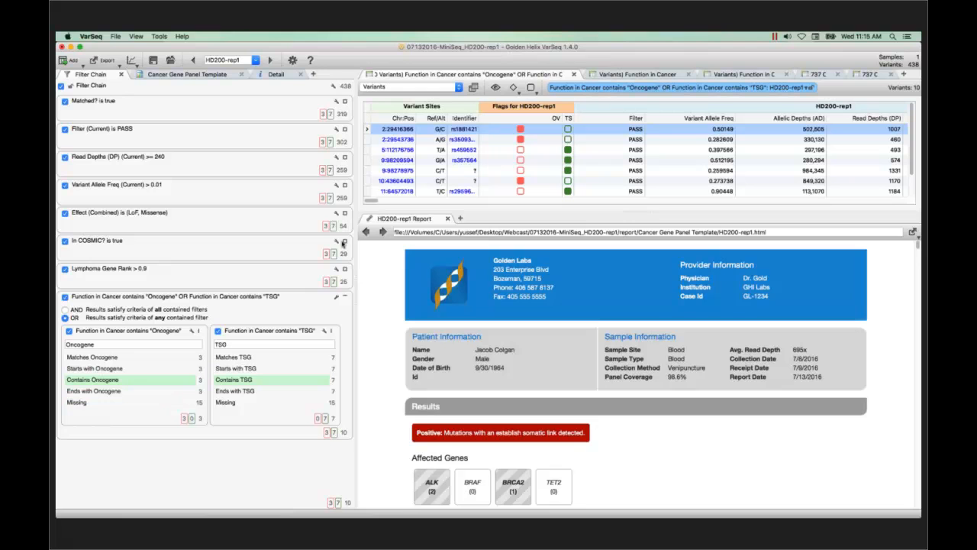
# Show the variants passing the Oncogene filter and the TSG filter, and check the report's oncogene and tumor suppressor variant tables
pyautogui.click(201, 419)
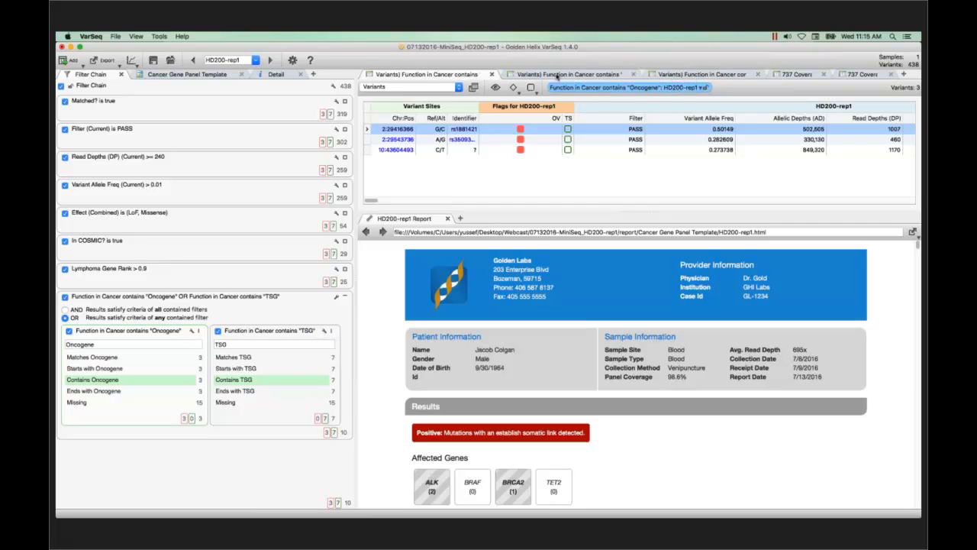
pyautogui.click(557, 74)
pyautogui.click(672, 75)
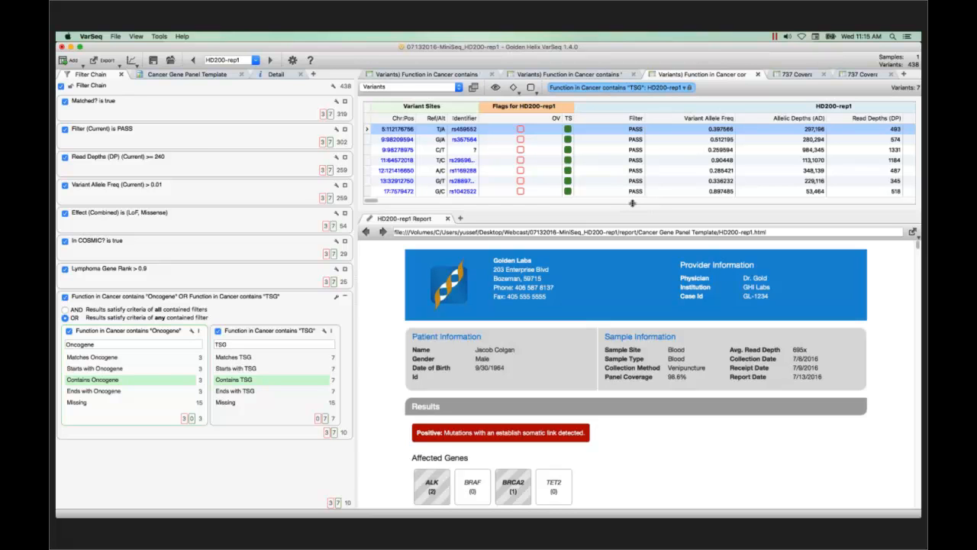
pyautogui.moveTo(632, 203); pyautogui.dragTo(627, 194)
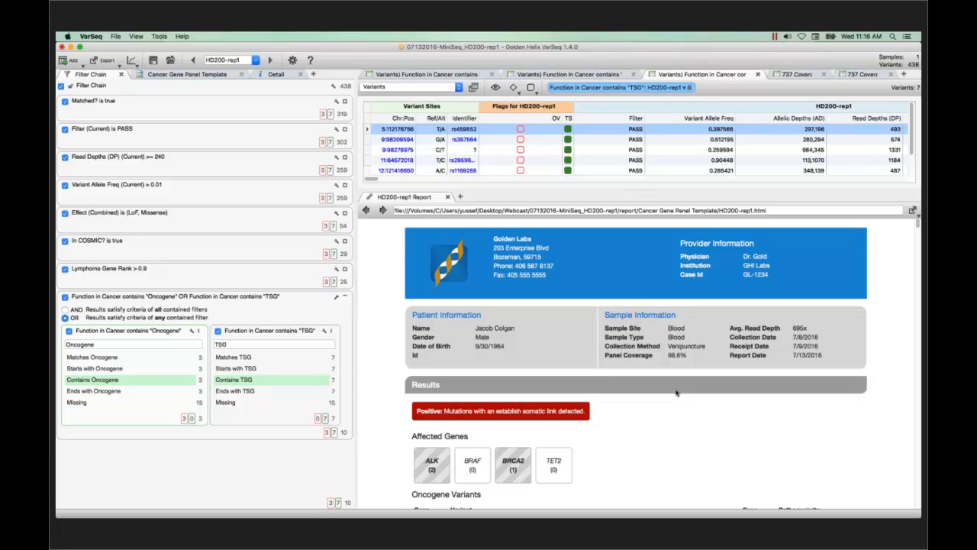
pyautogui.scroll(-5, 677, 393)
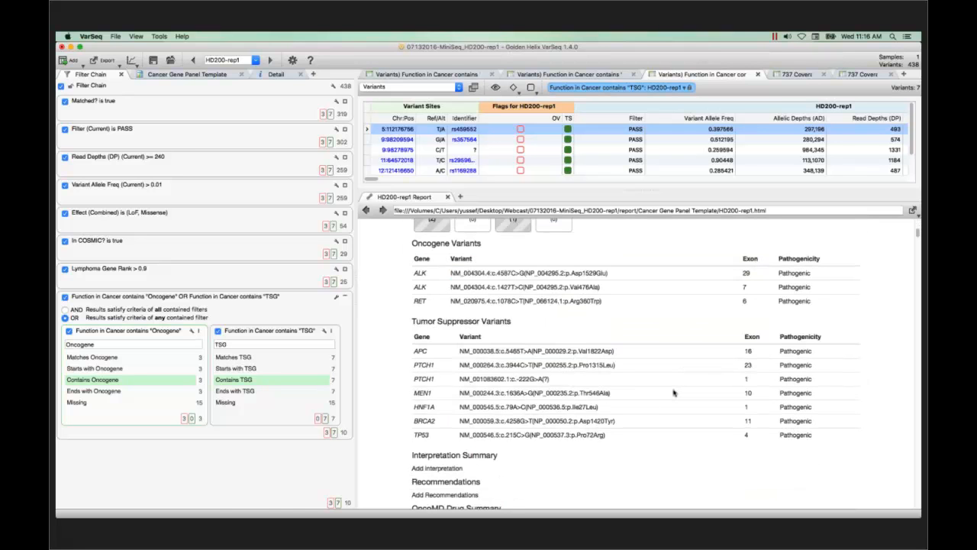
# In the Cancer Gene Panel Template form, set Interpretation Summary to "Add our interpretations" and Recommendations to "Add our recommendation"
pyautogui.click(198, 74)
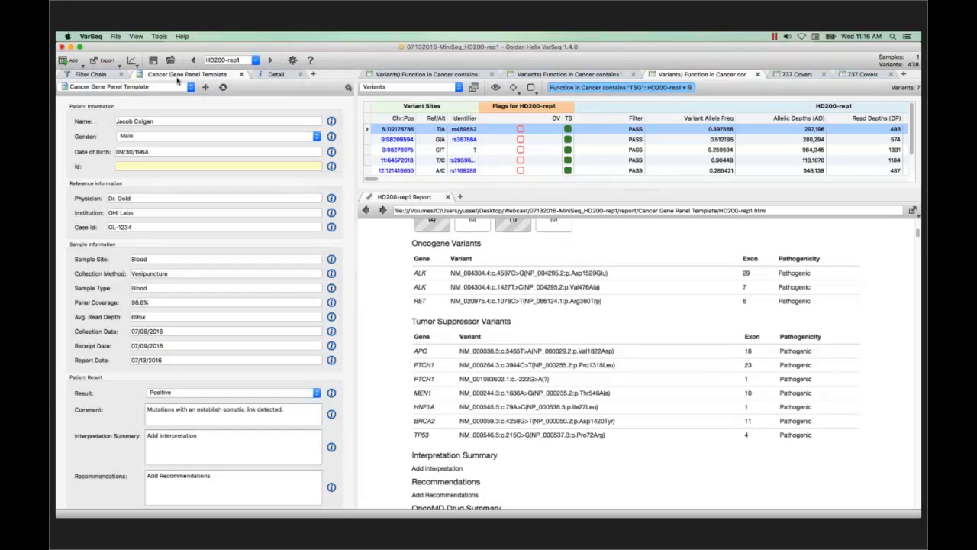
pyautogui.scroll(-5, 94, 227)
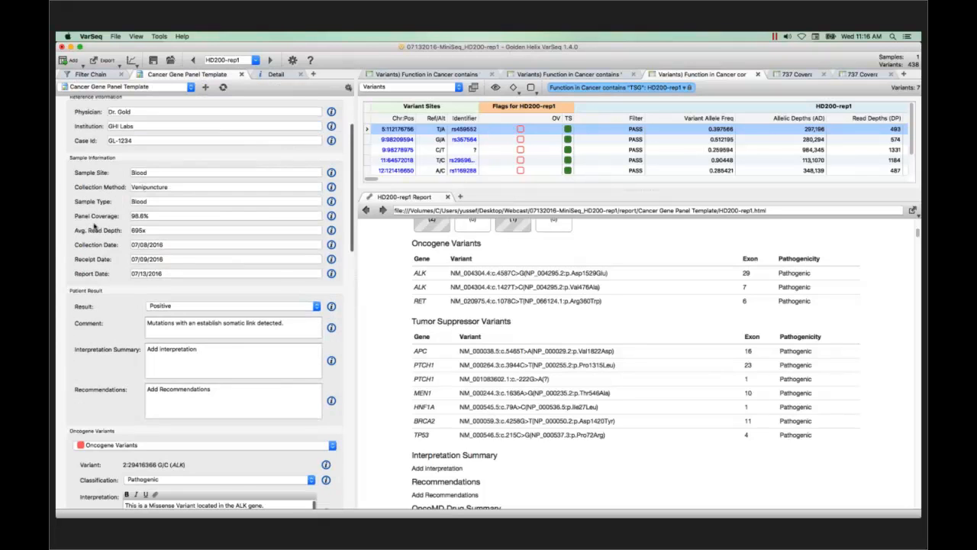
pyautogui.write('our interprest')
pyautogui.write('tions')
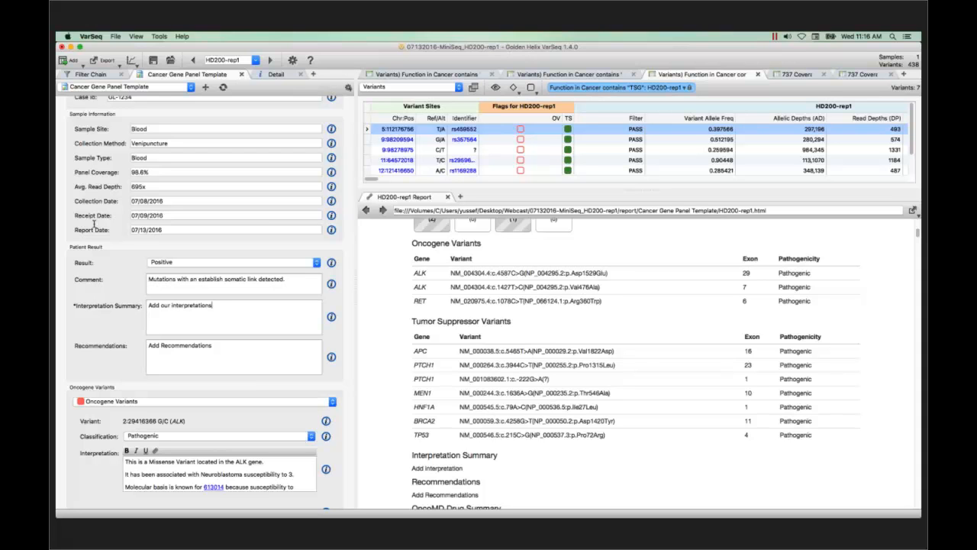
pyautogui.hotkey('alt', 'BackSpace')
pyautogui.write('our recom')
pyautogui.press('BackSpace')
pyautogui.press('BackSpace')
pyautogui.press('BackSpace')
pyautogui.write('ecommendation')
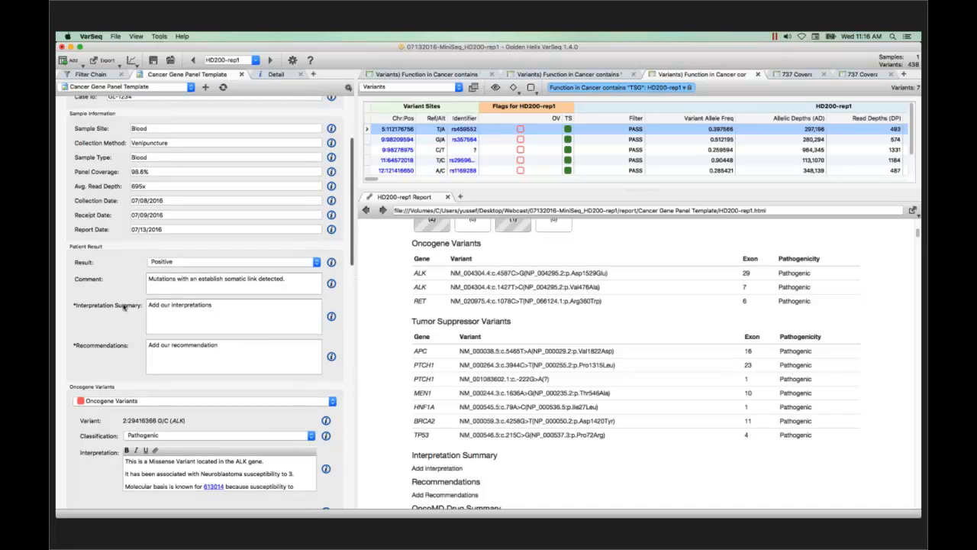
# Sign off the HD200-rep1 report in the Report Signoff section and create the report again
pyautogui.scroll(-5, 114, 310)
pyautogui.scroll(-15, 114, 309)
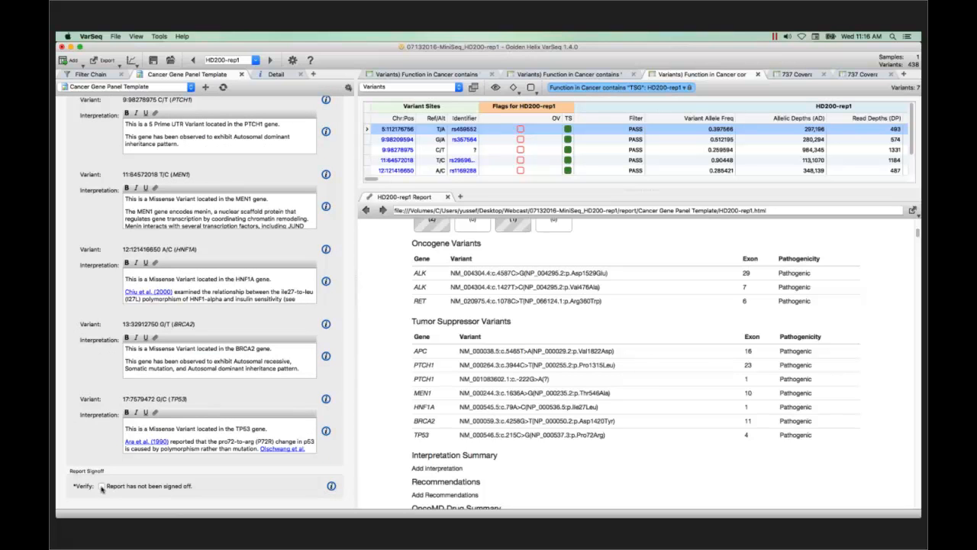
pyautogui.click(101, 486)
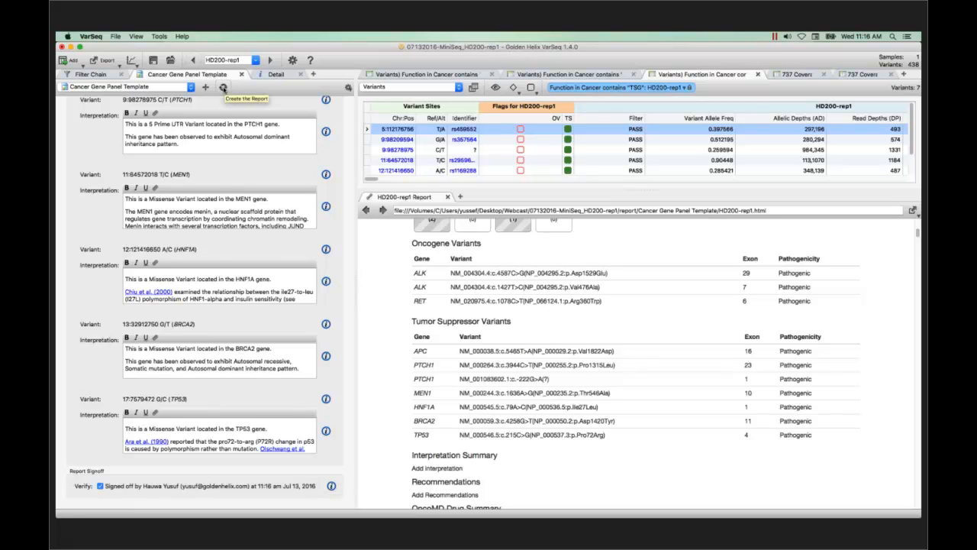
pyautogui.click(223, 87)
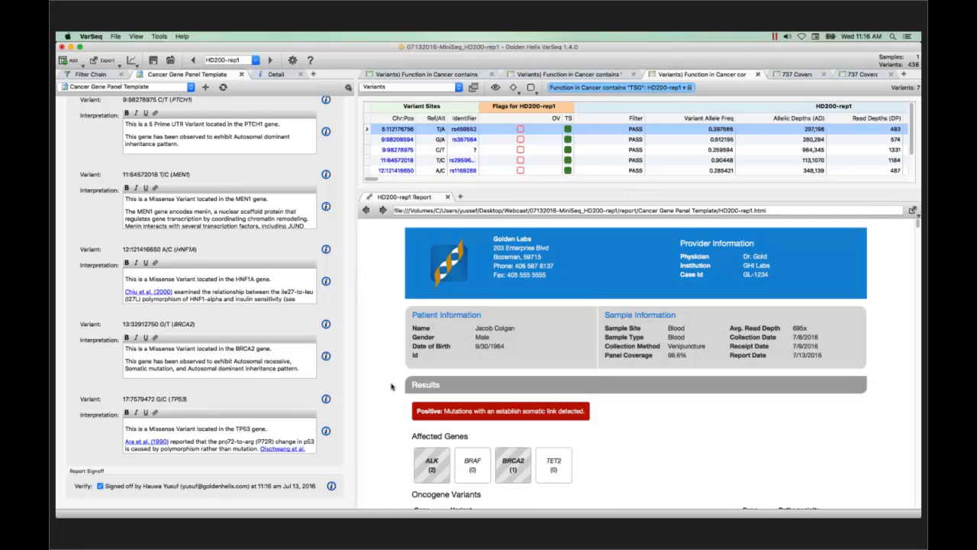
# Check the regenerated report's interpretation summary, recommendations and the approval signature at its end
pyautogui.scroll(-2, 391, 386)
pyautogui.scroll(-10, 391, 386)
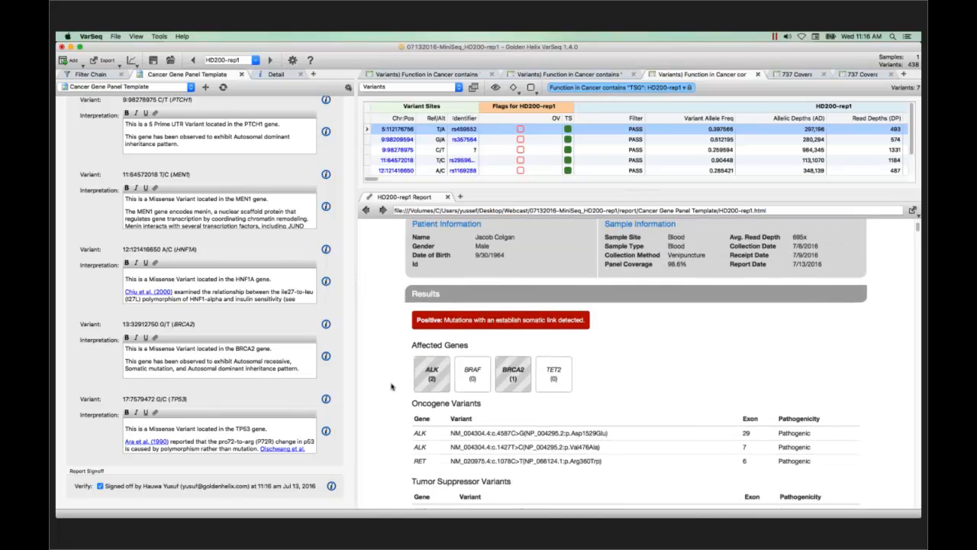
pyautogui.scroll(-1, 390, 387)
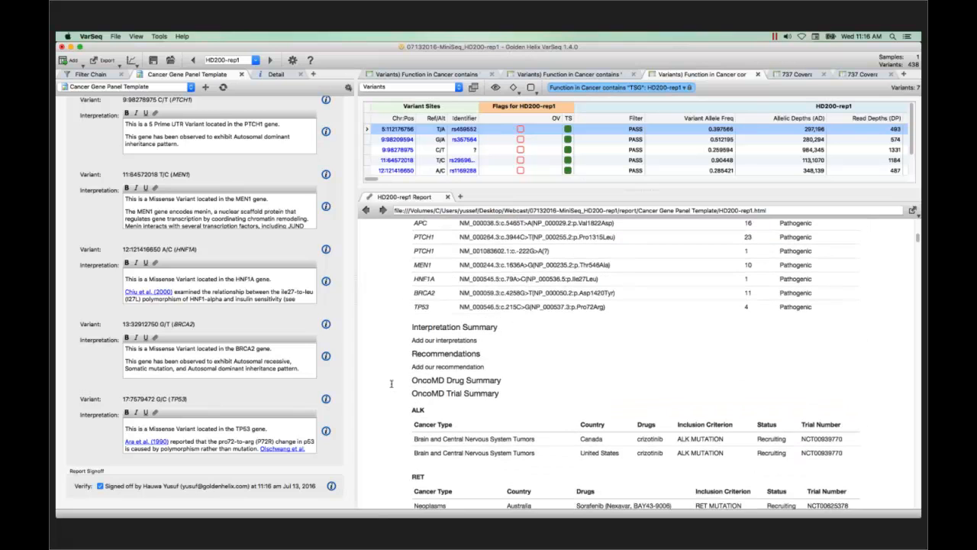
pyautogui.tripleClick(447, 339)
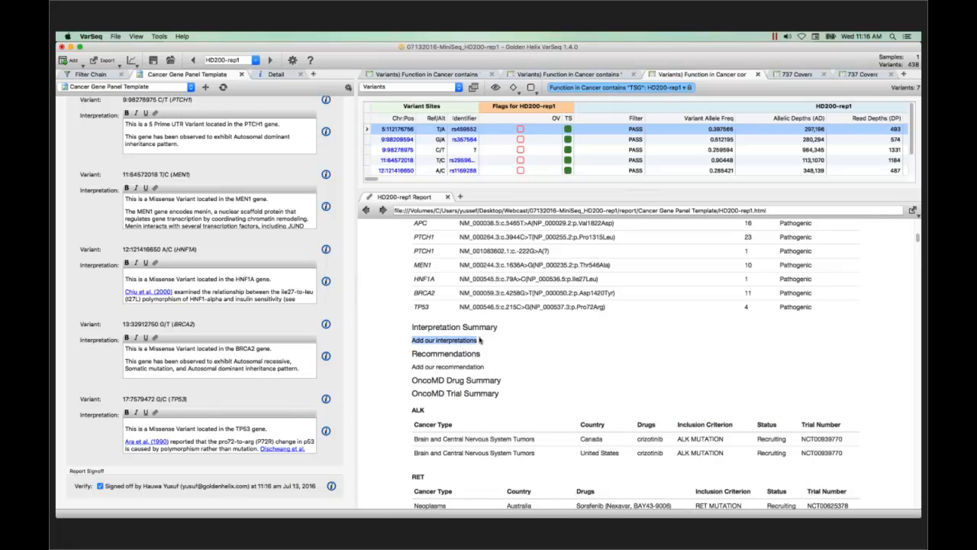
pyautogui.click(479, 338)
pyautogui.tripleClick(483, 367)
pyautogui.click(483, 367)
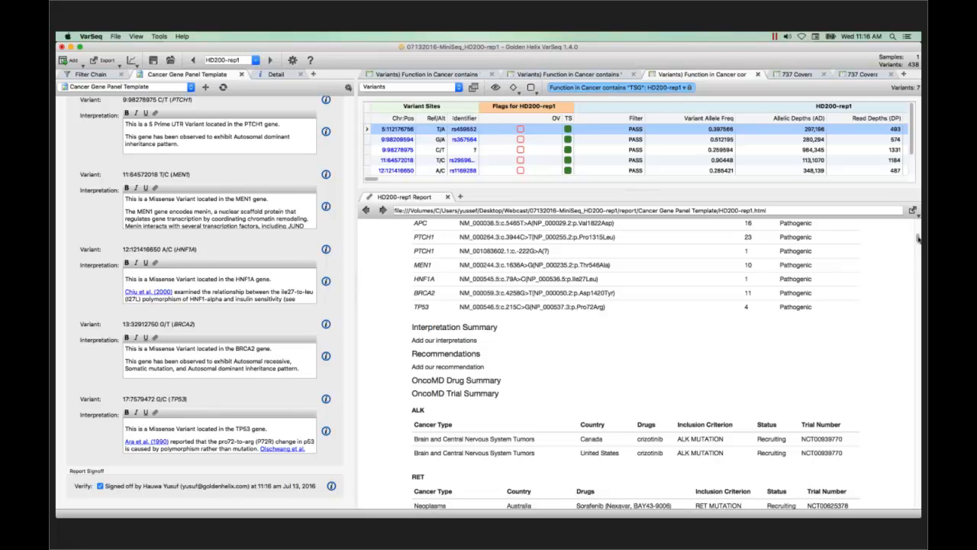
pyautogui.moveTo(918, 239); pyautogui.dragTo(918, 503)
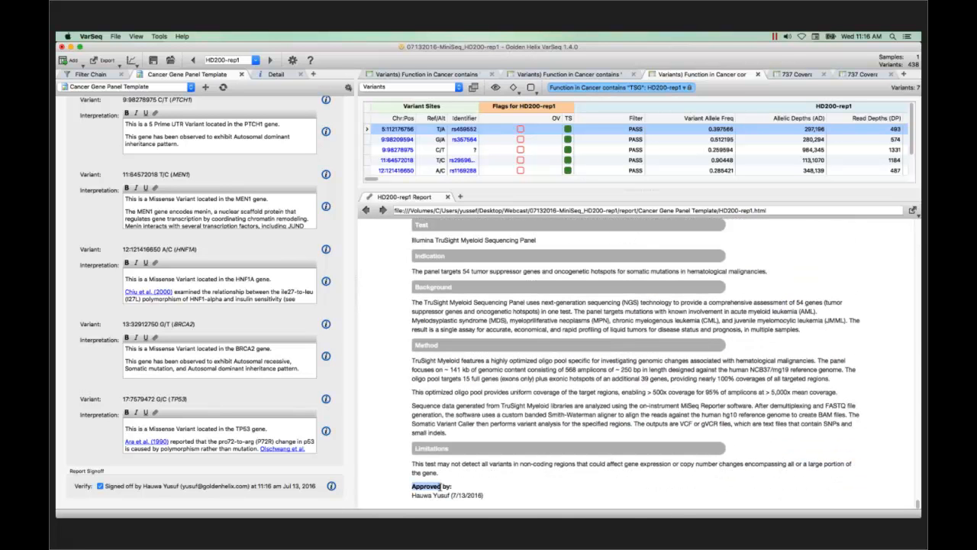
pyautogui.doubleClick(423, 495)
pyautogui.click(447, 495)
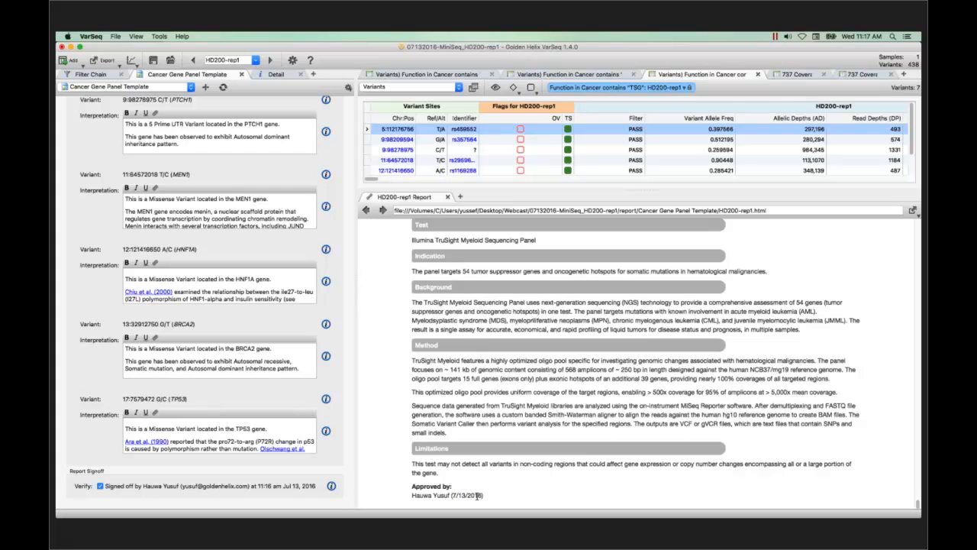
# Start saving the signed-off HD200-rep1 report as a PDF
pyautogui.click(914, 213)
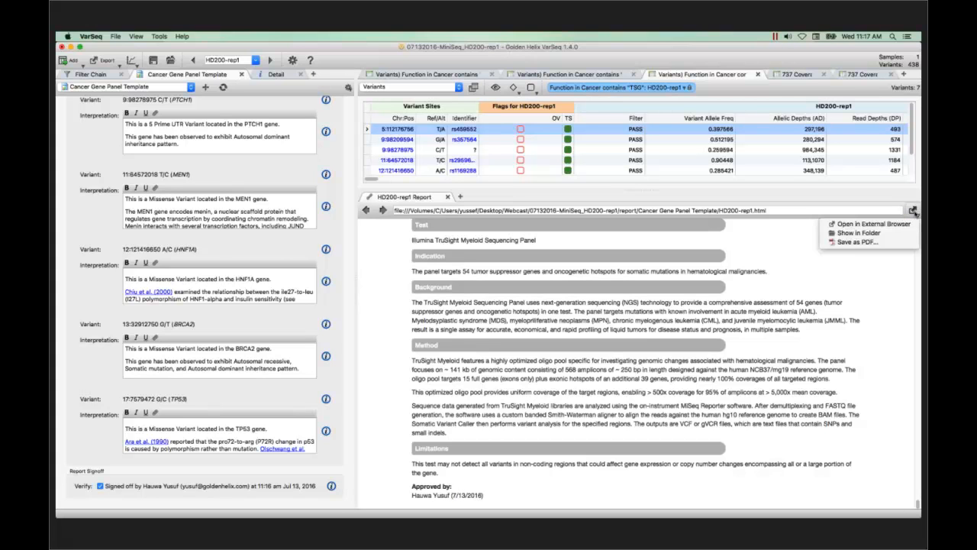
pyautogui.click(851, 243)
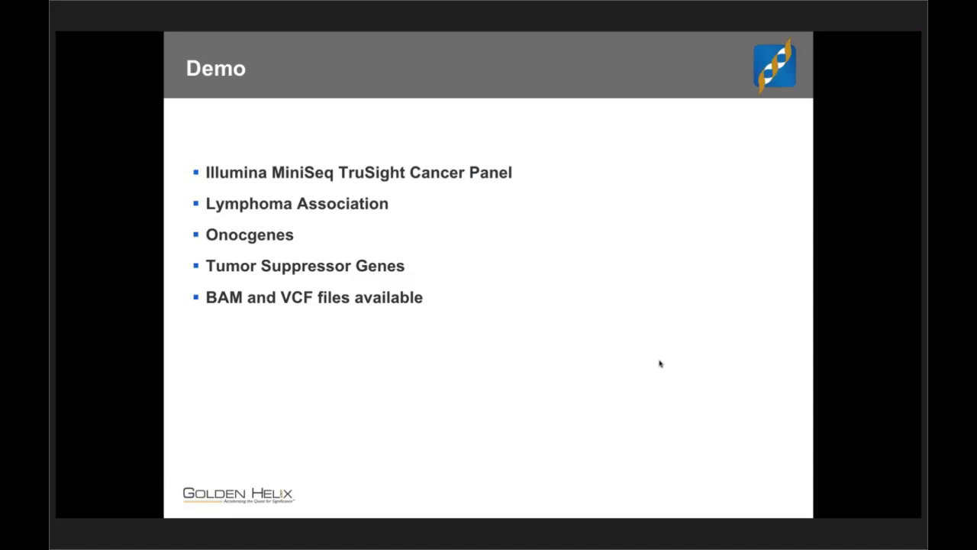
pyautogui.press('Right')
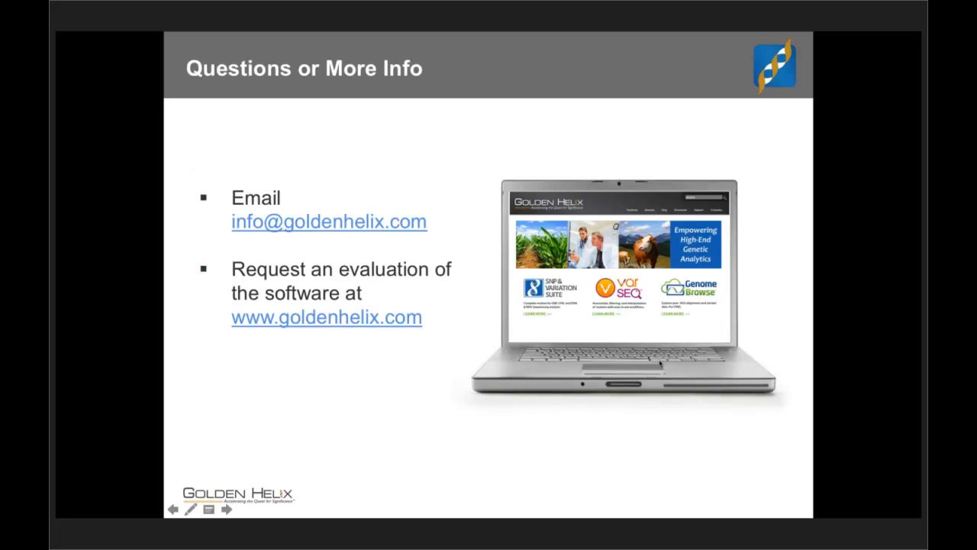